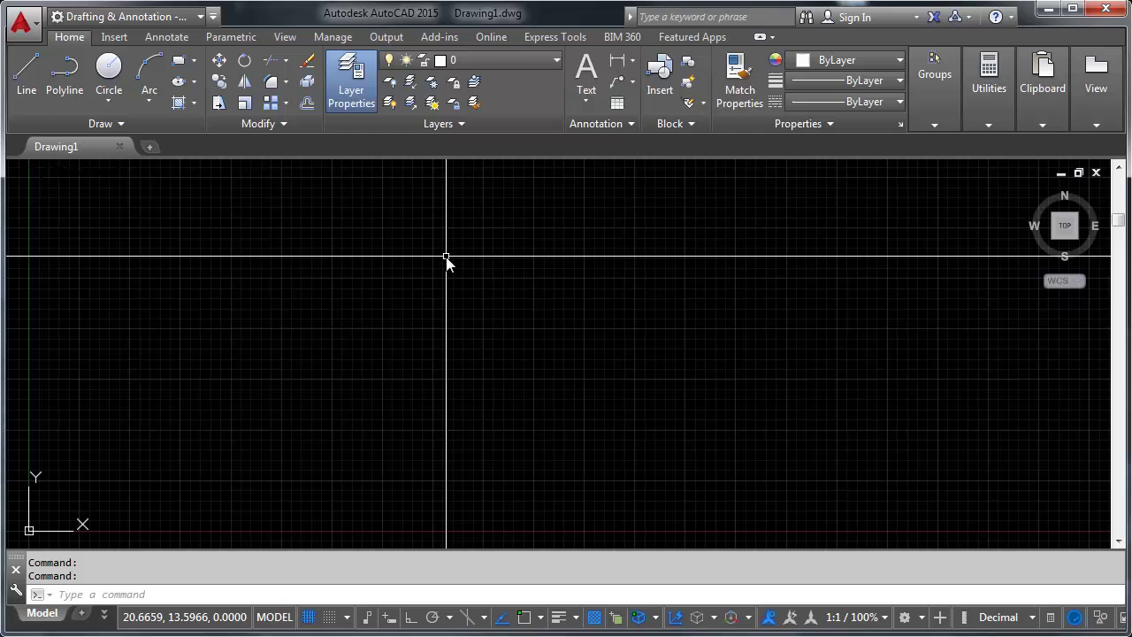
- Draw a single line in the middle of the empty drawing, rising gently from left to right
left_click(27, 73)
left_click(351, 330)
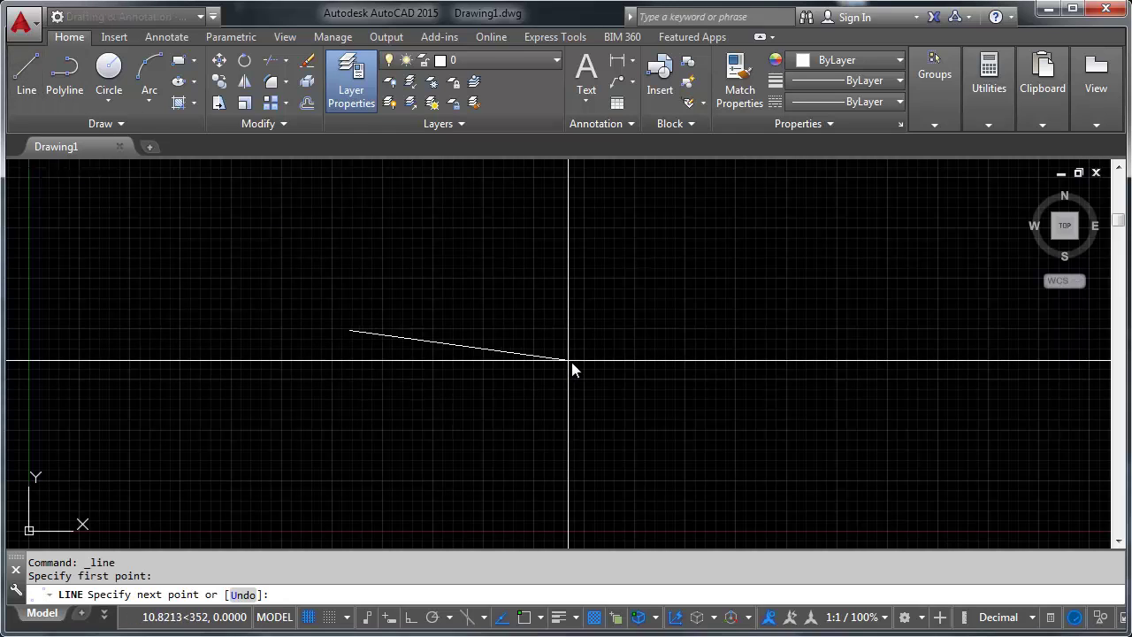
left_click(612, 284)
key("Return")
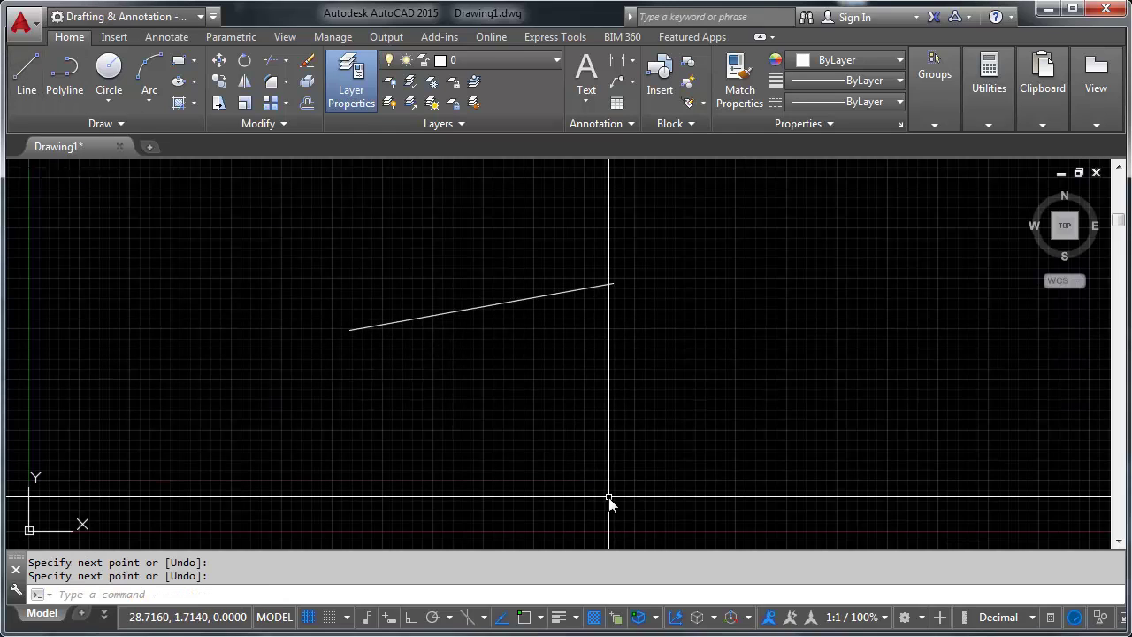
- With object snap off, draw a second line starting by eye at the slanted line's upper end and running down to the right
key("F3")
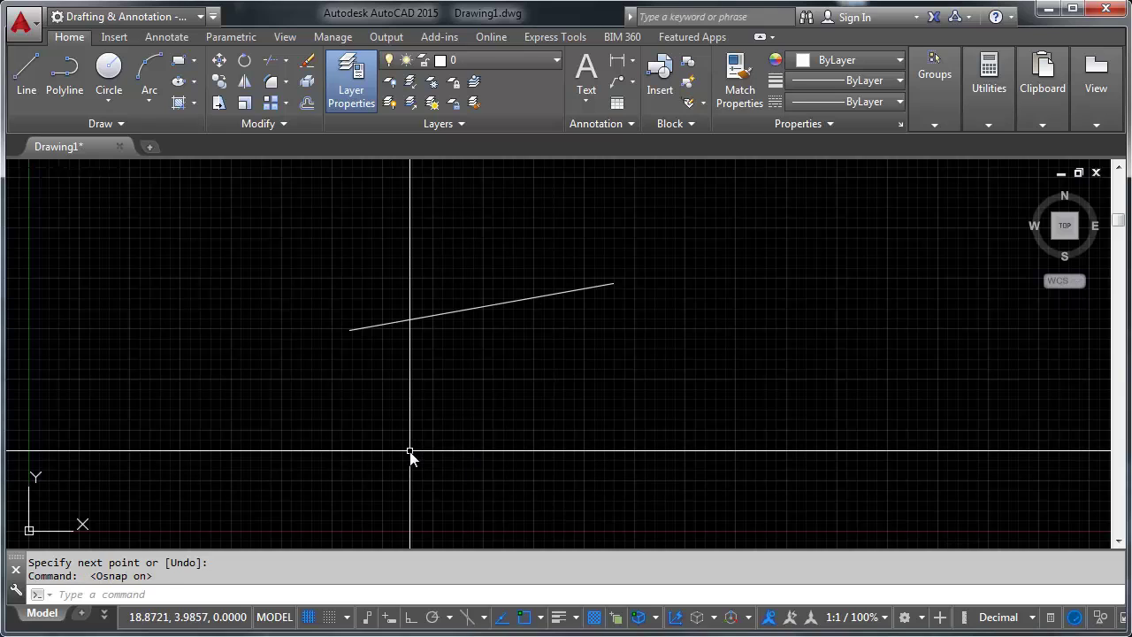
key("F3")
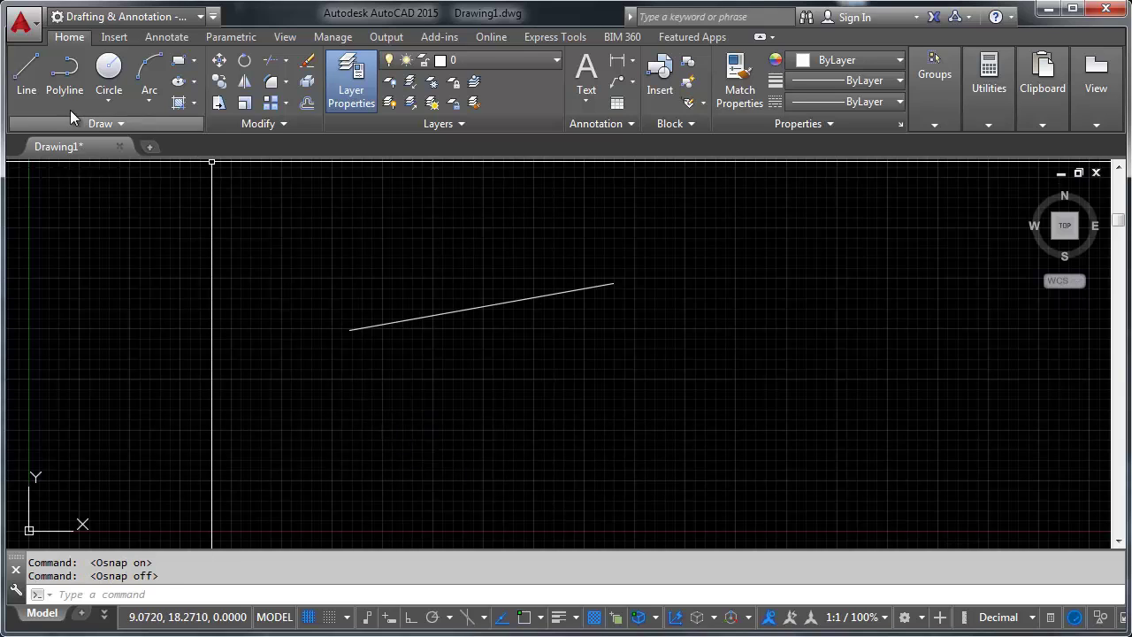
left_click(26, 76)
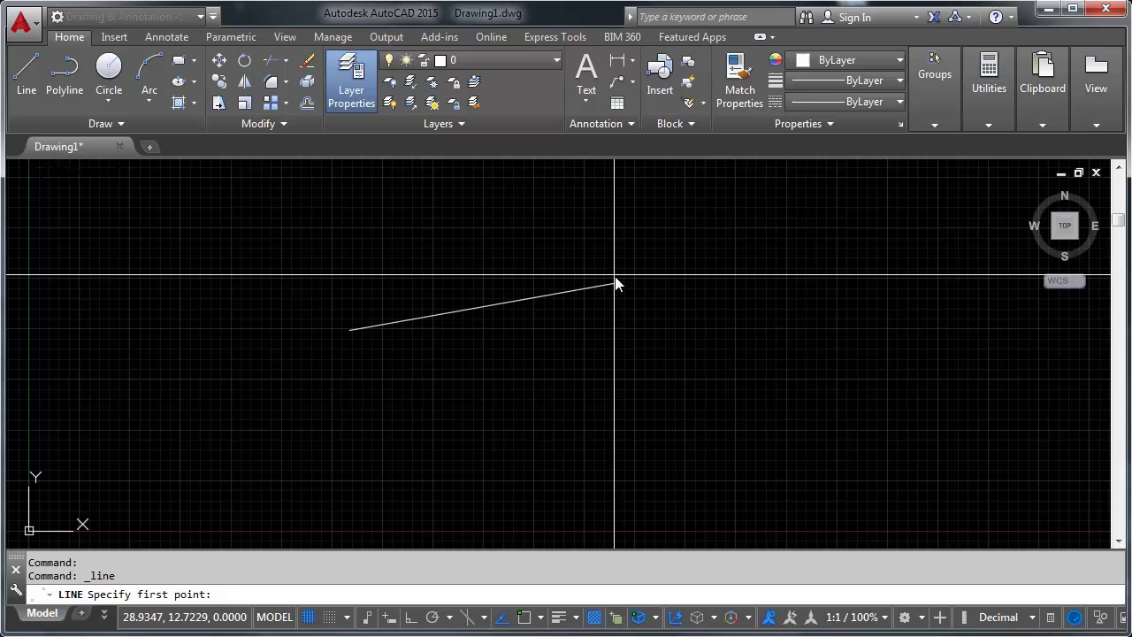
scroll(616, 283, "up", 4)
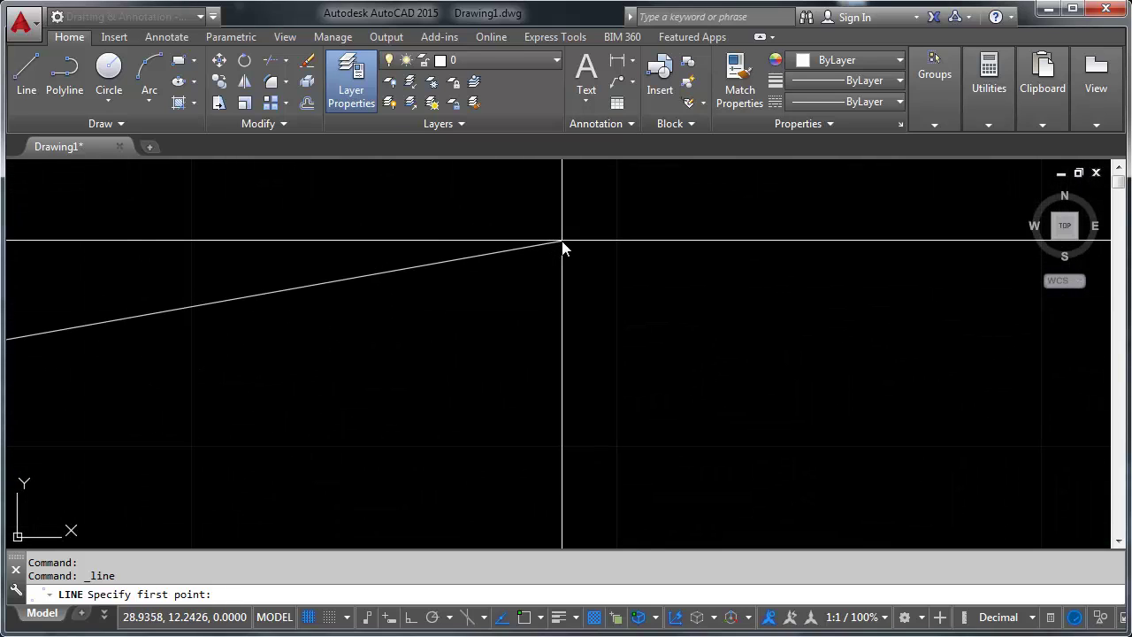
mouse_move(536, 200)
middle_mouse_down()
mouse_move(536, 473)
mouse_move(463, 285)
middle_mouse_up()
left_click(453, 256)
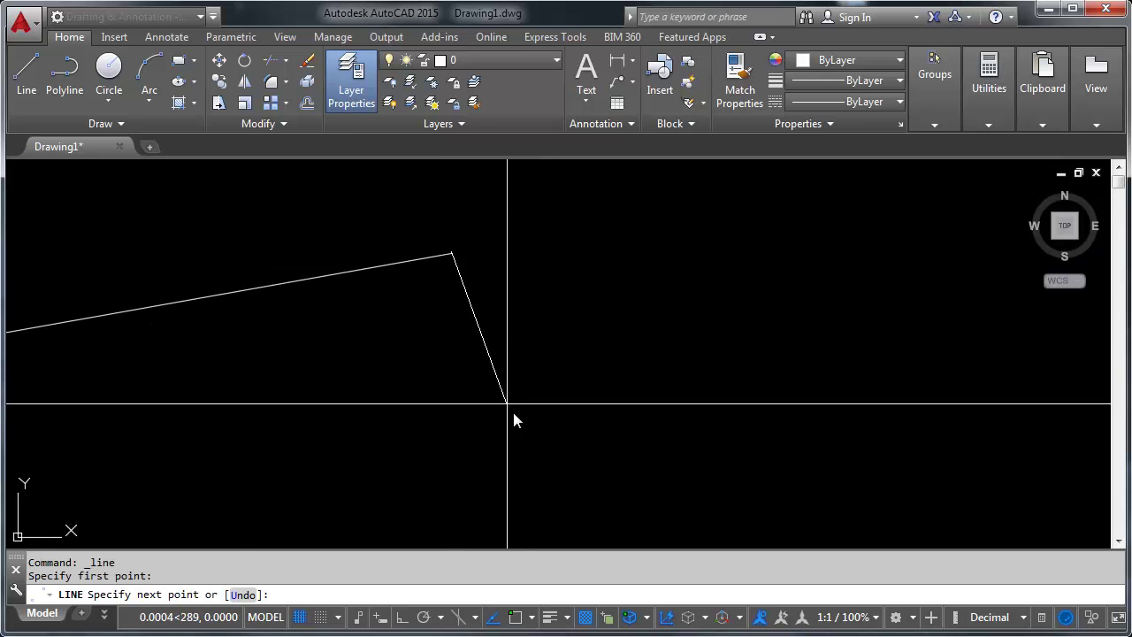
left_click(561, 459)
key("Return")
- Inspect the junction of the two lines up close and erase the second line that was drawn without object snap
mouse_move(468, 269)
middle_mouse_down()
mouse_move(480, 311)
mouse_move(489, 290)
mouse_move(508, 328)
mouse_move(776, 271)
mouse_move(648, 232)
mouse_move(626, 358)
mouse_move(644, 322)
mouse_move(631, 285)
mouse_move(586, 298)
mouse_move(578, 351)
mouse_move(468, 302)
middle_mouse_up()
scroll(487, 346, "up", 6)
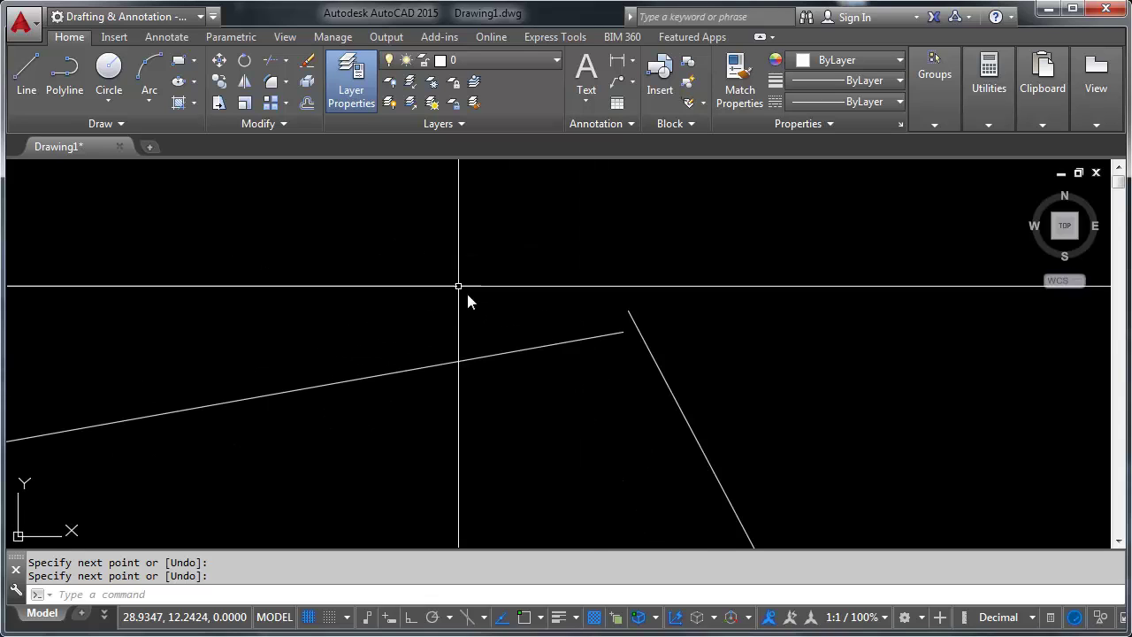
scroll(631, 345, "up", 2)
mouse_move(631, 346)
middle_mouse_down()
mouse_move(551, 260)
mouse_move(680, 270)
mouse_move(629, 341)
mouse_move(723, 283)
mouse_move(584, 384)
mouse_move(530, 370)
mouse_move(713, 268)
mouse_move(714, 332)
mouse_move(663, 303)
mouse_move(748, 321)
mouse_move(734, 291)
middle_mouse_up()
type("a")
key("Return")
left_click(614, 306)
left_click(553, 389)
key("Return")
scroll(742, 325, "down", 4)
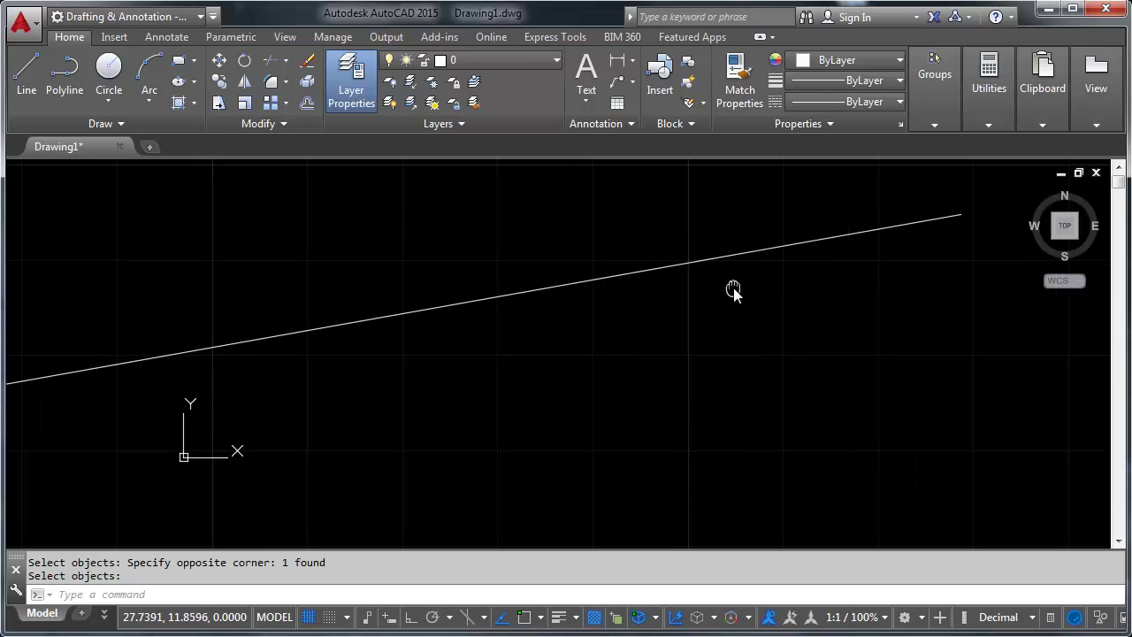
scroll(734, 296, "down", 5)
middle_click_drag(672, 356, 697, 334)
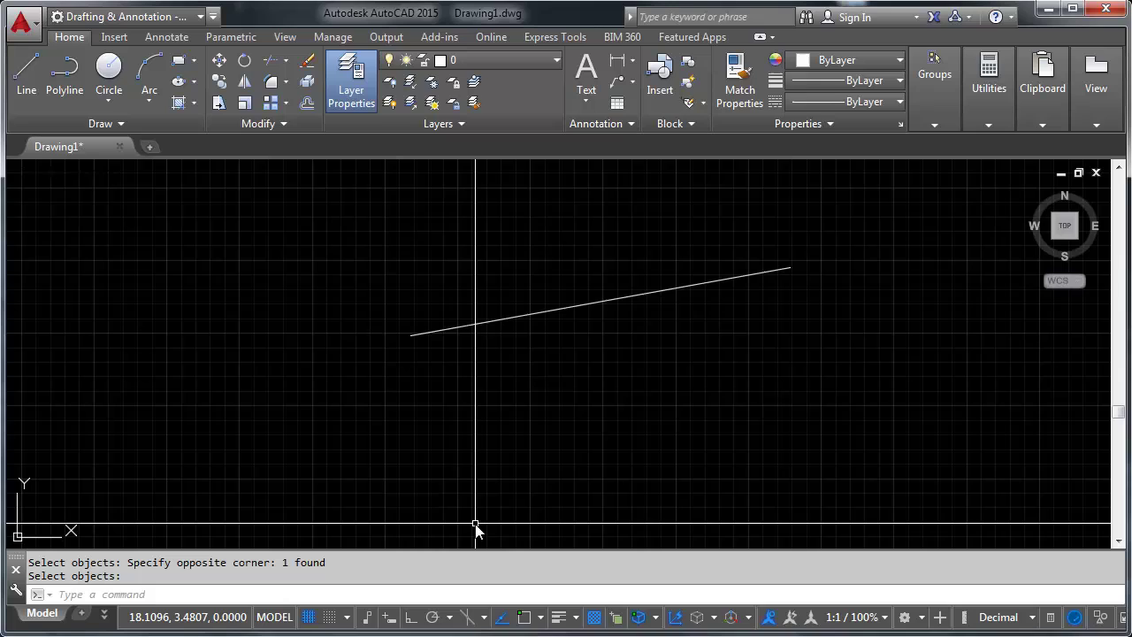
- Turn on object snap for the drawing
key("F3")
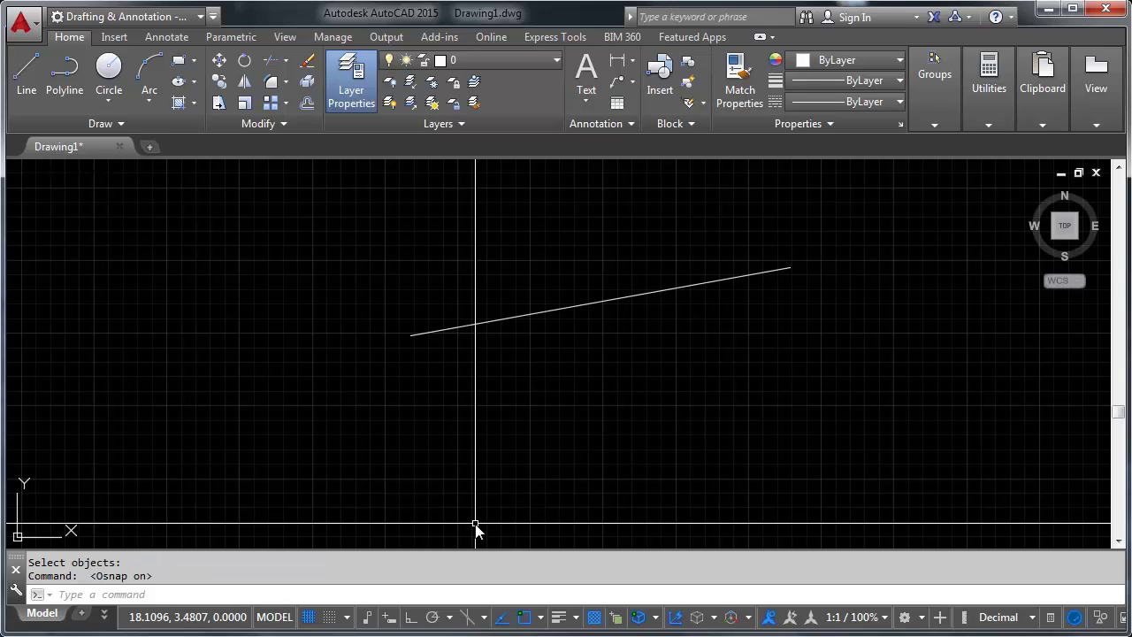
key("F3")
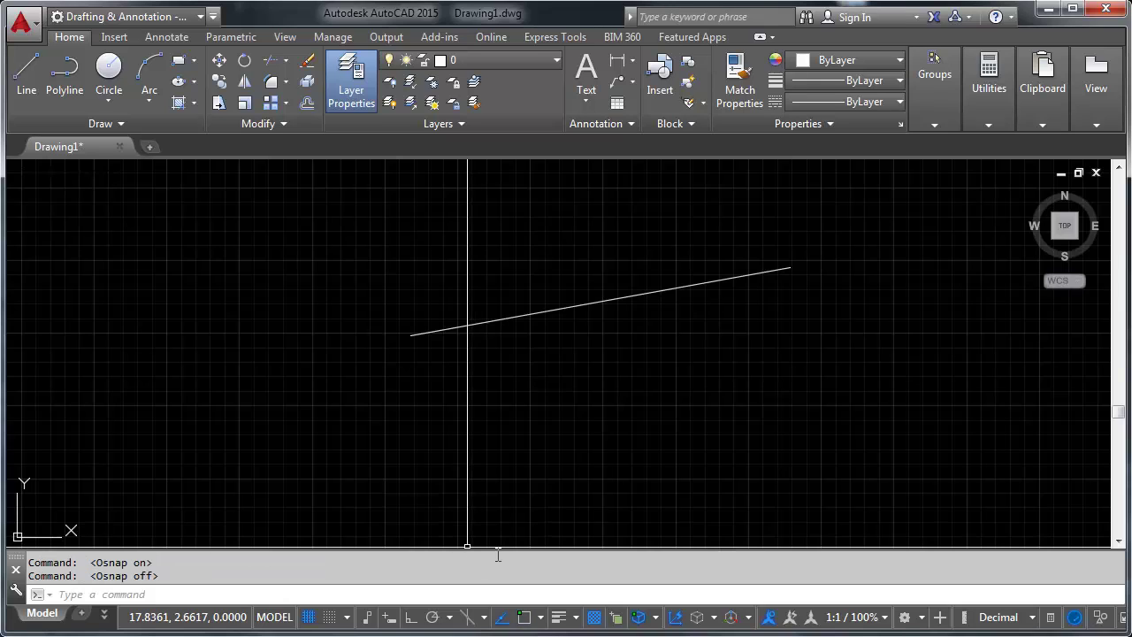
left_click(524, 617)
left_click(524, 617)
left_click(525, 618)
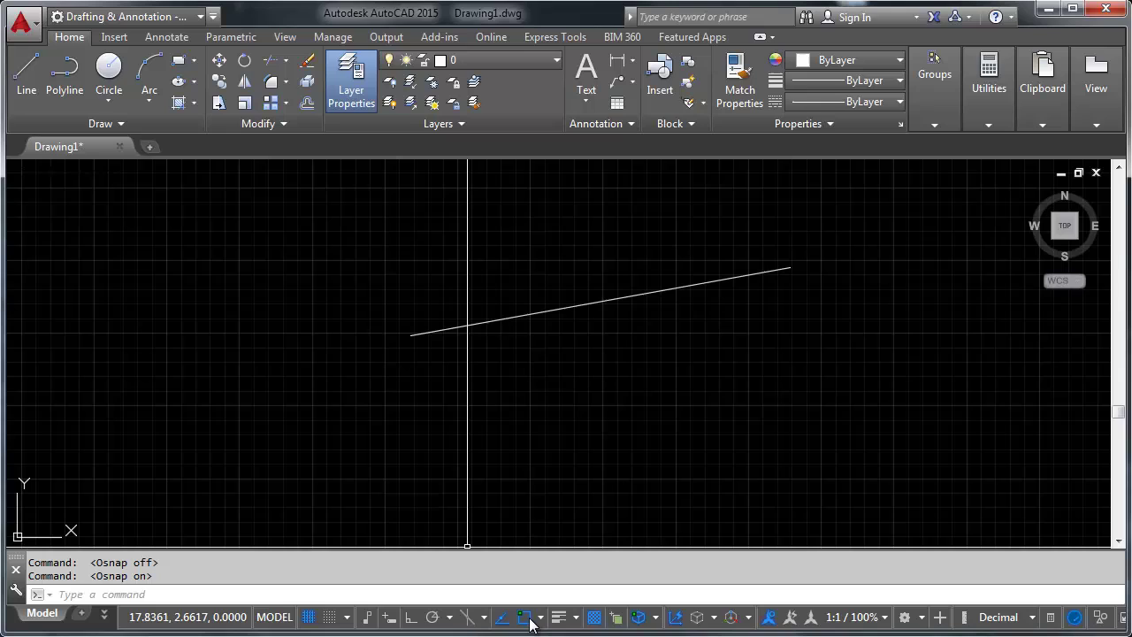
- Review the available object snap modes in the drafting settings and close them without changes
left_click(540, 617)
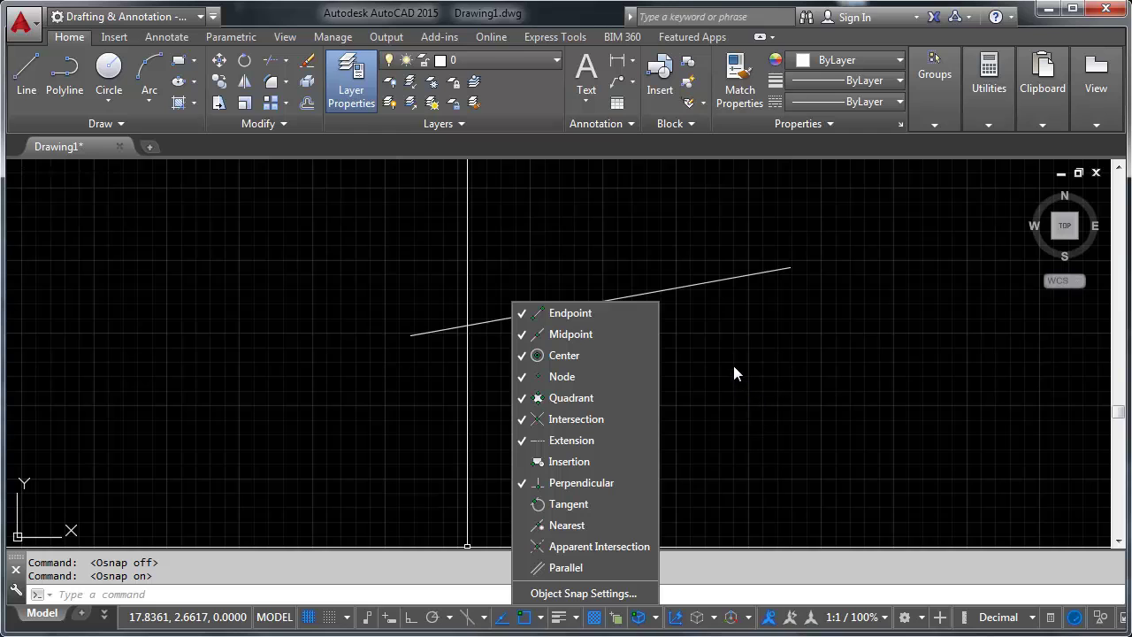
left_click(583, 594)
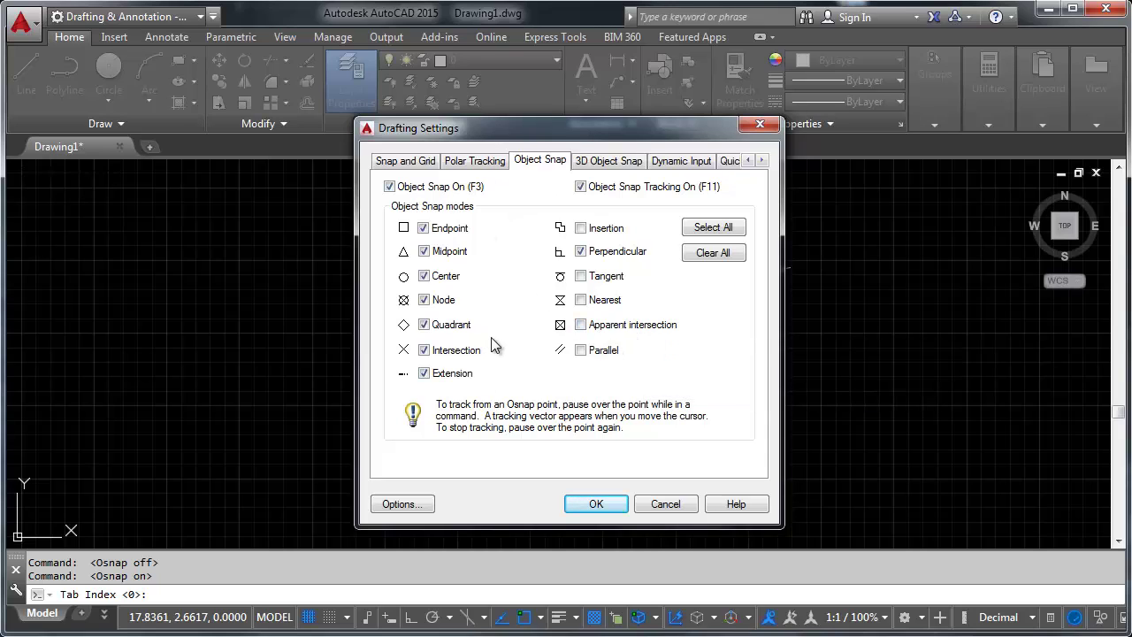
left_click(582, 517)
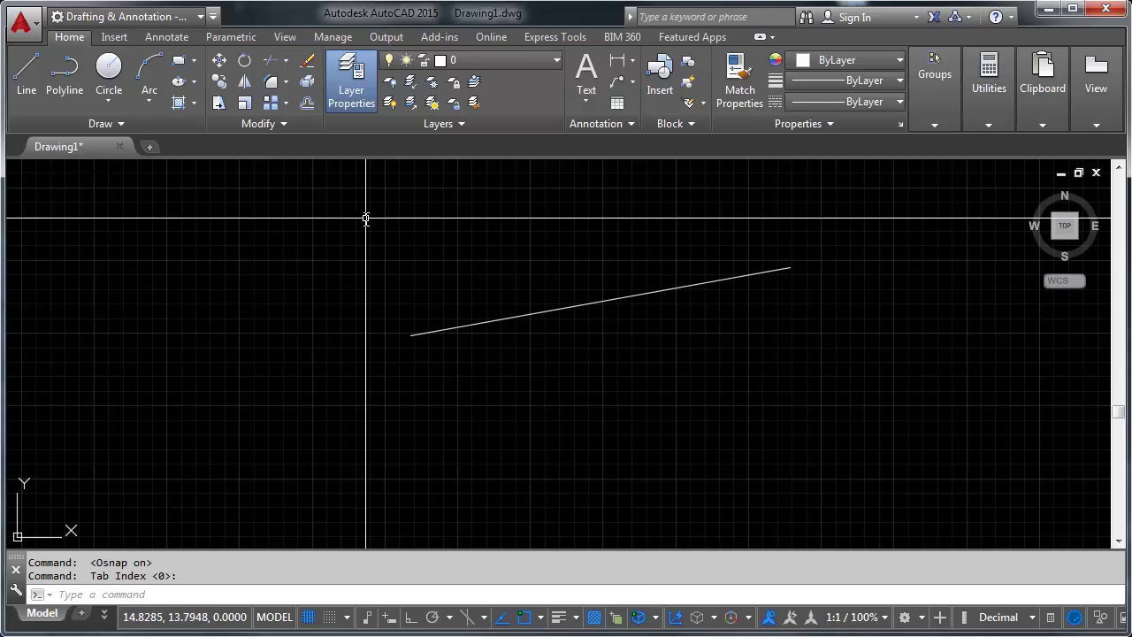
- Draw a line from the slanted line's upper endpoint steeply downward, snapping its start to that endpoint
left_click(26, 73)
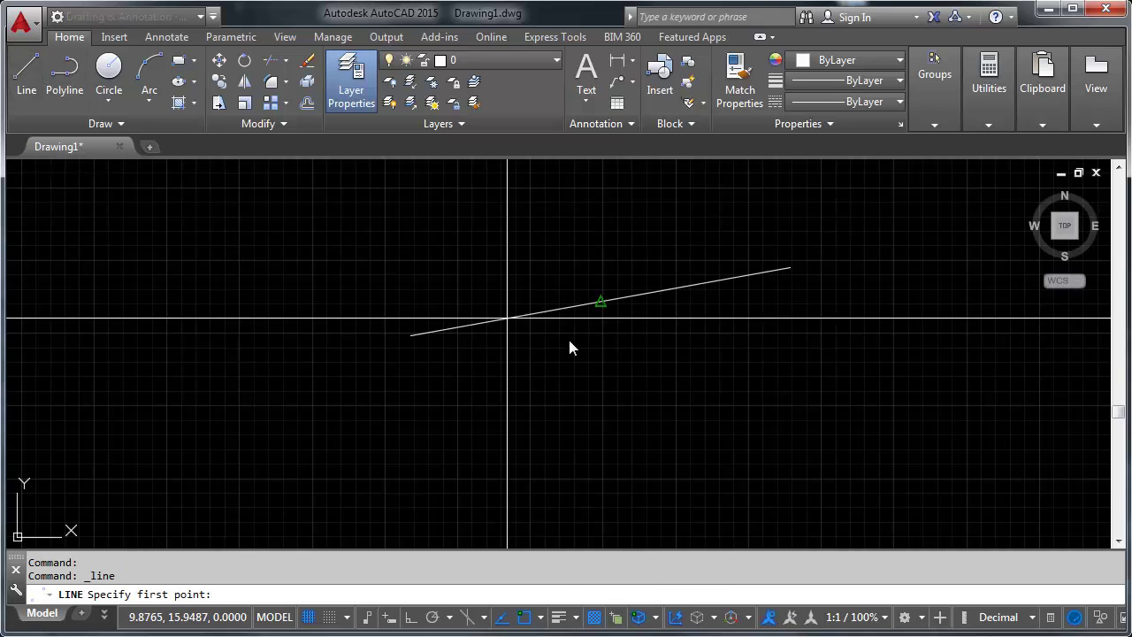
left_click(789, 268)
left_click(767, 461)
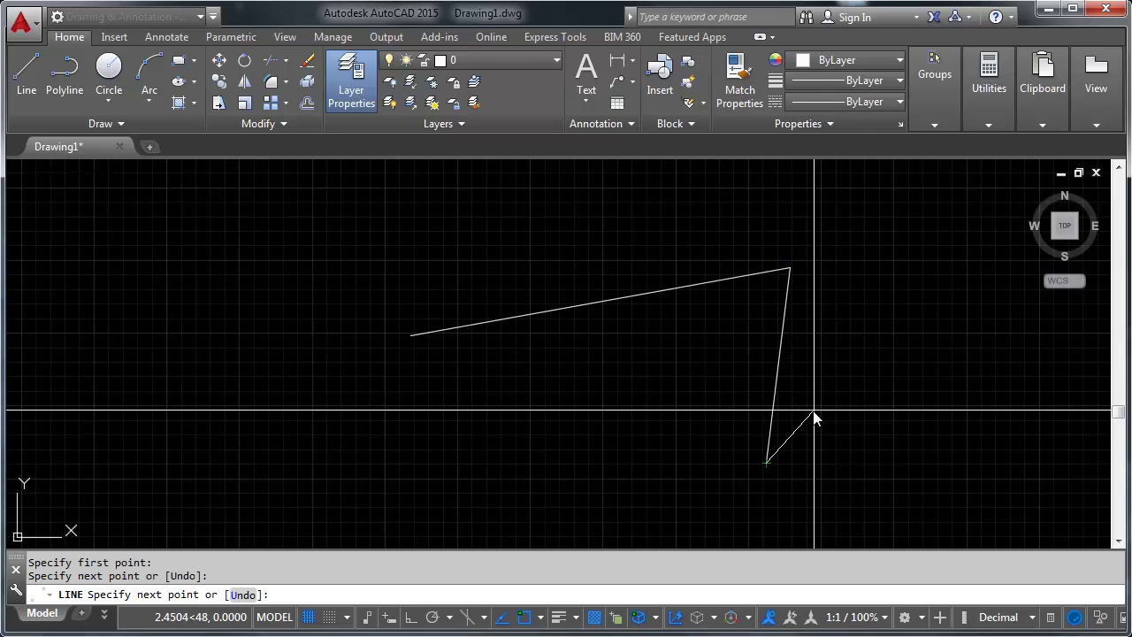
key("Return")
- Zoom in closely on the corner where the two lines meet to examine whether their endpoints coincide
scroll(790, 266, "up", 3)
type("z")
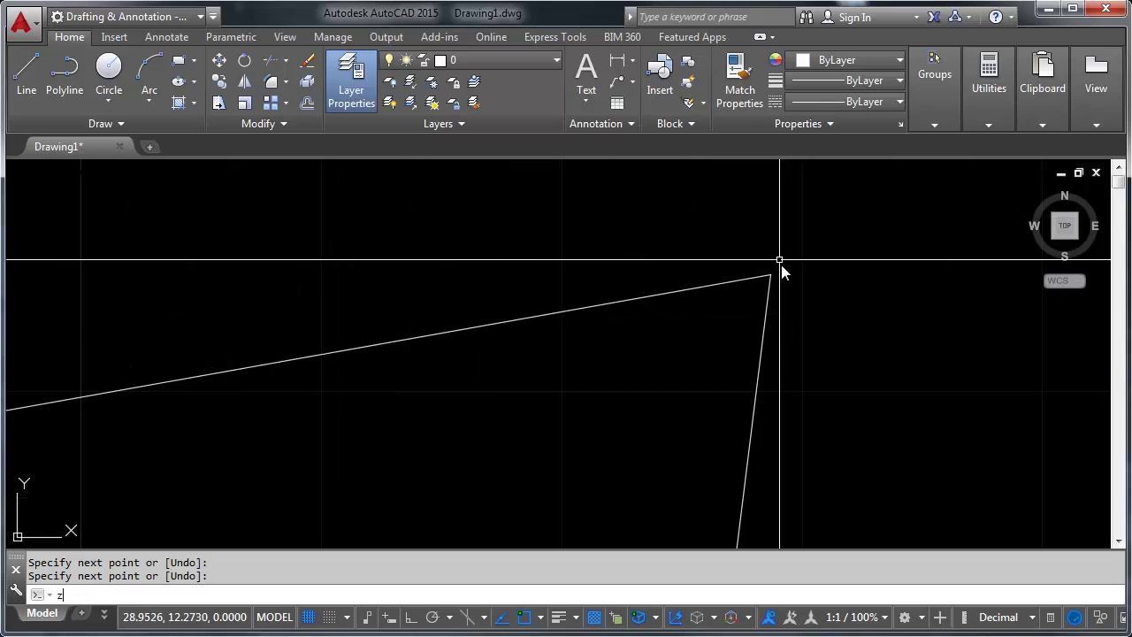
key("Escape")
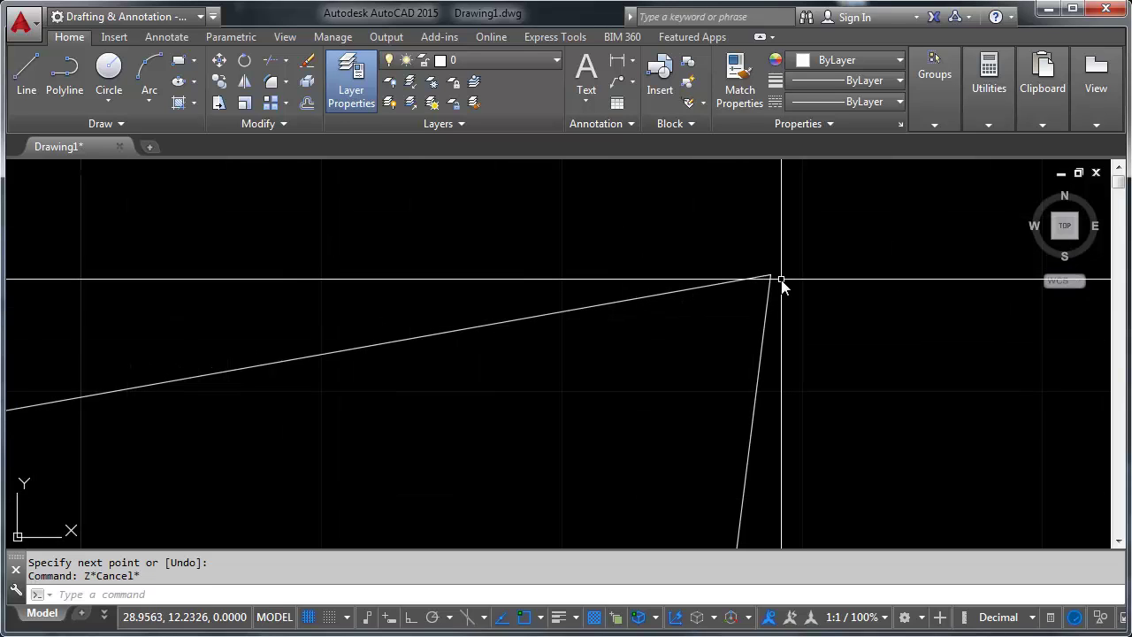
type("z")
key("Return")
left_click(778, 272)
left_click(758, 298)
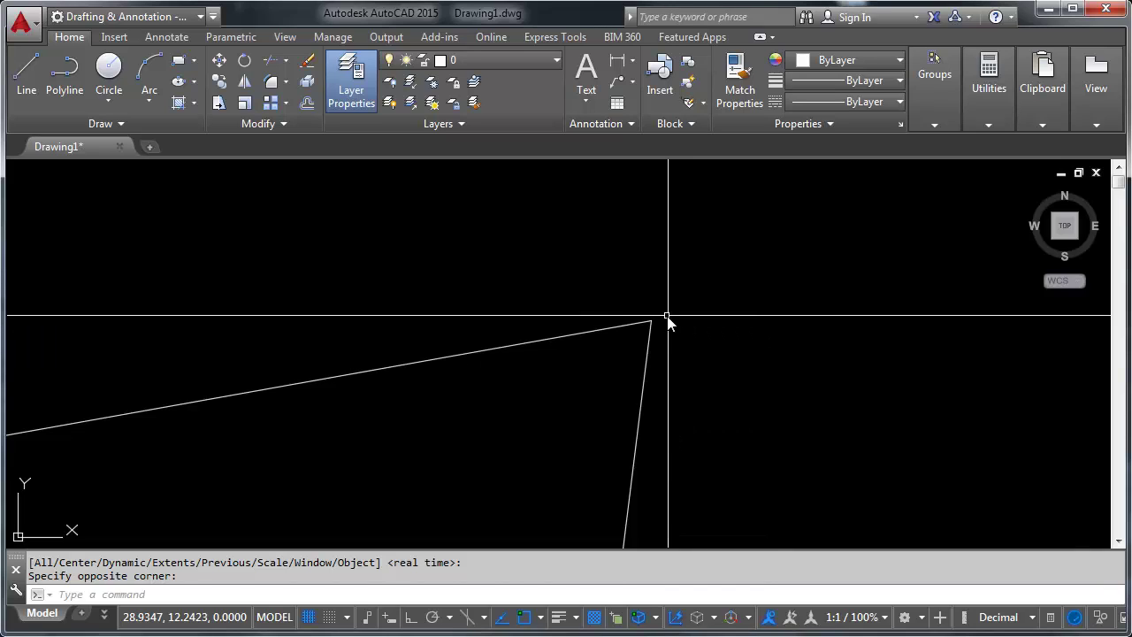
scroll(704, 285, "up", 1)
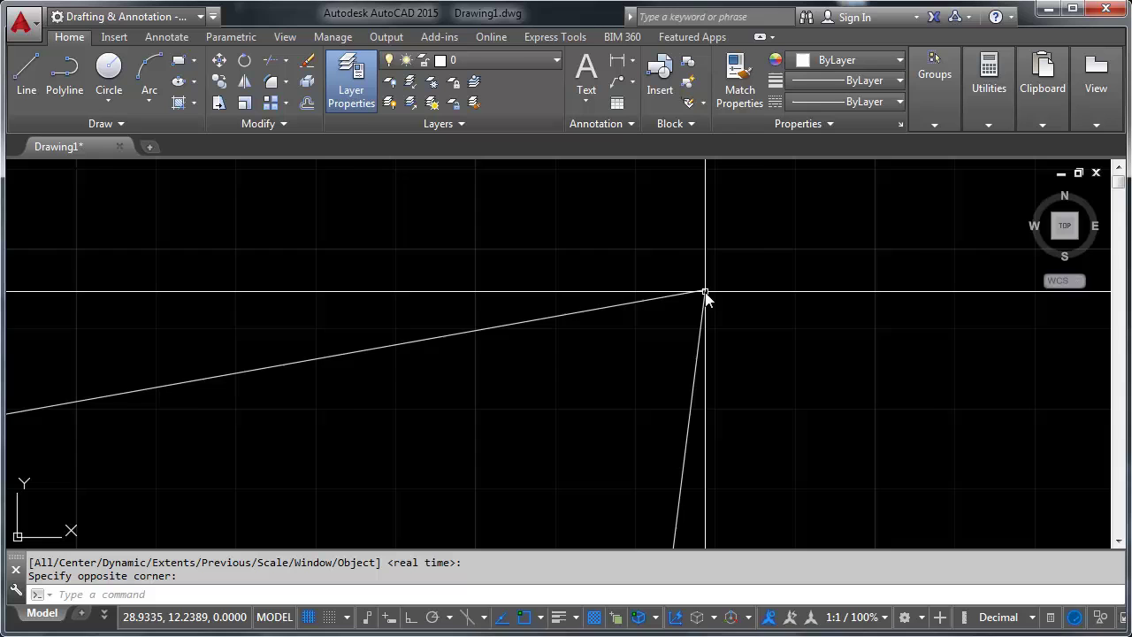
scroll(705, 292, "down", 5)
scroll(682, 328, "up", 5)
mouse_move(748, 339)
middle_mouse_down()
mouse_move(677, 404)
mouse_move(642, 381)
middle_mouse_up()
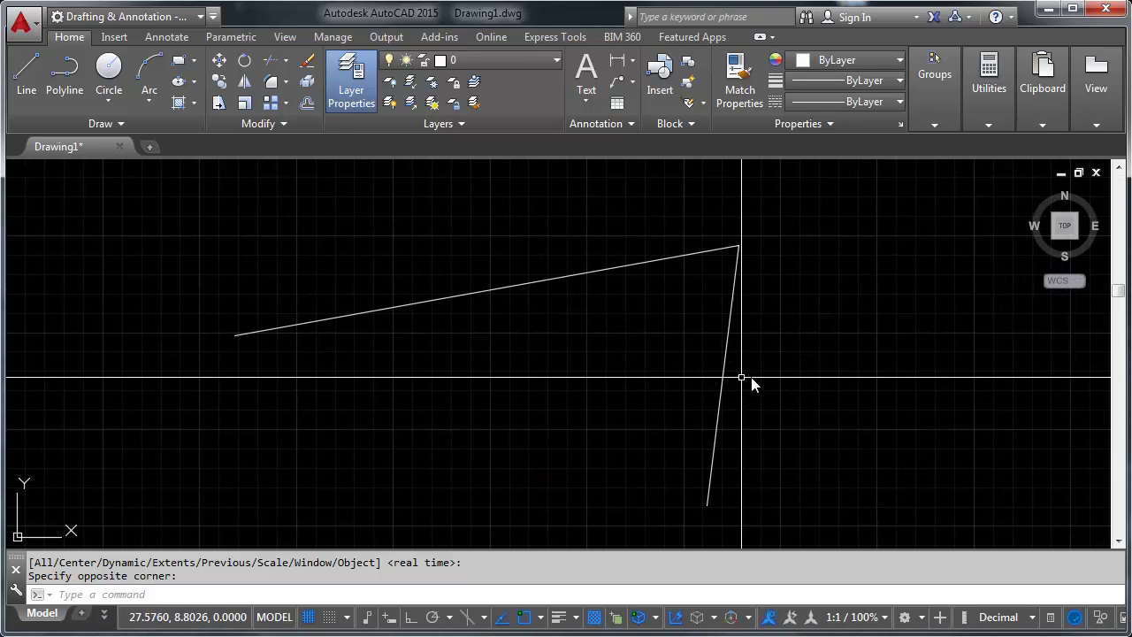
- Draw a two-segment line from the midpoint of the long slanted line down to the right, with a short lower segment
left_click(36, 78)
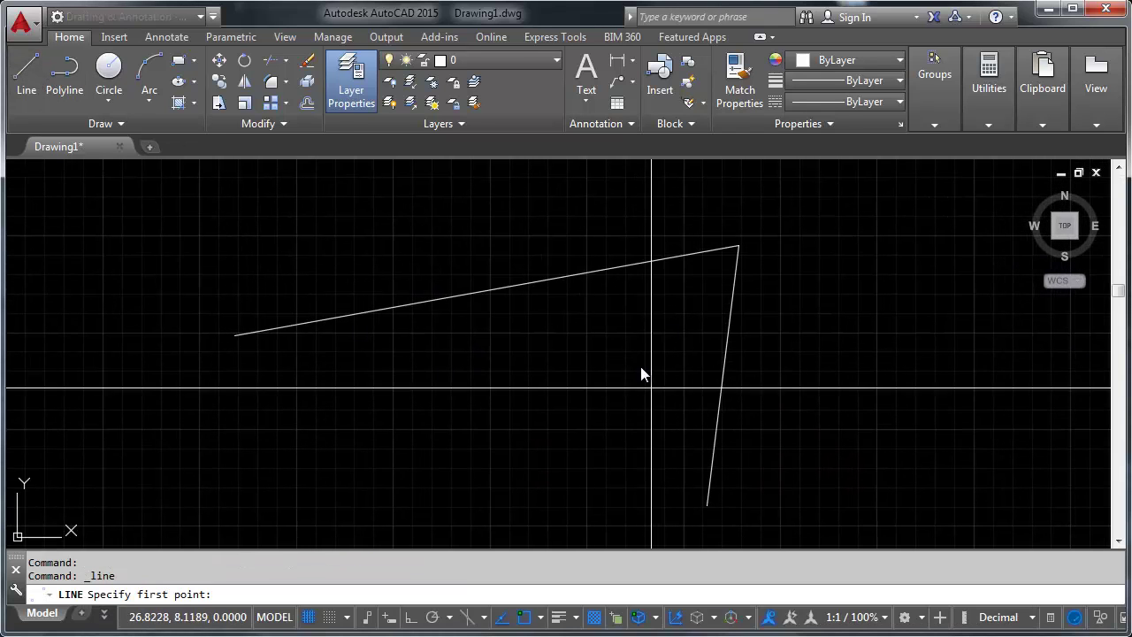
left_click(492, 293)
left_click(560, 417)
left_click(590, 460)
key("Return")
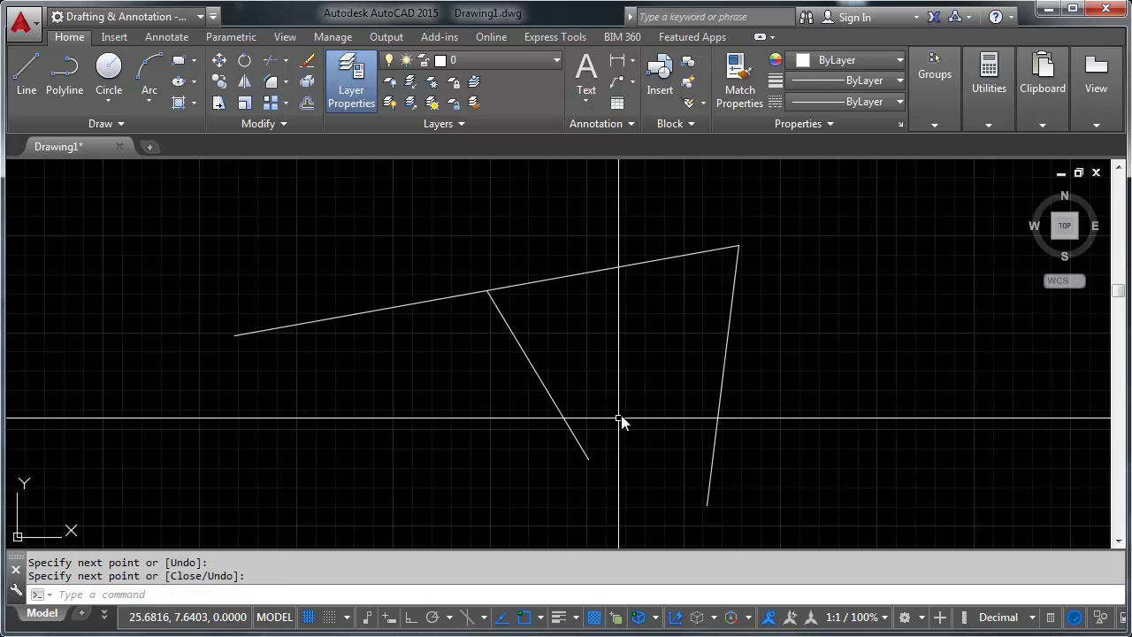
- Draw a line from near the lower end of the middle line to the midpoint of the steep right-hand line
key("Return")
left_click(590, 455)
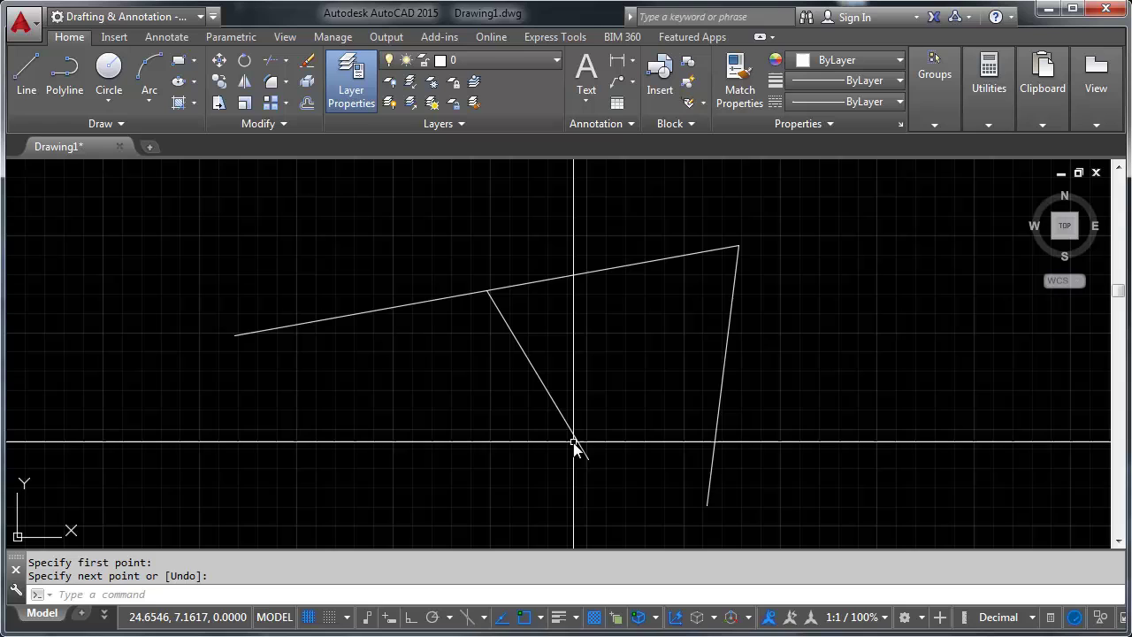
key("Return")
left_click(577, 440)
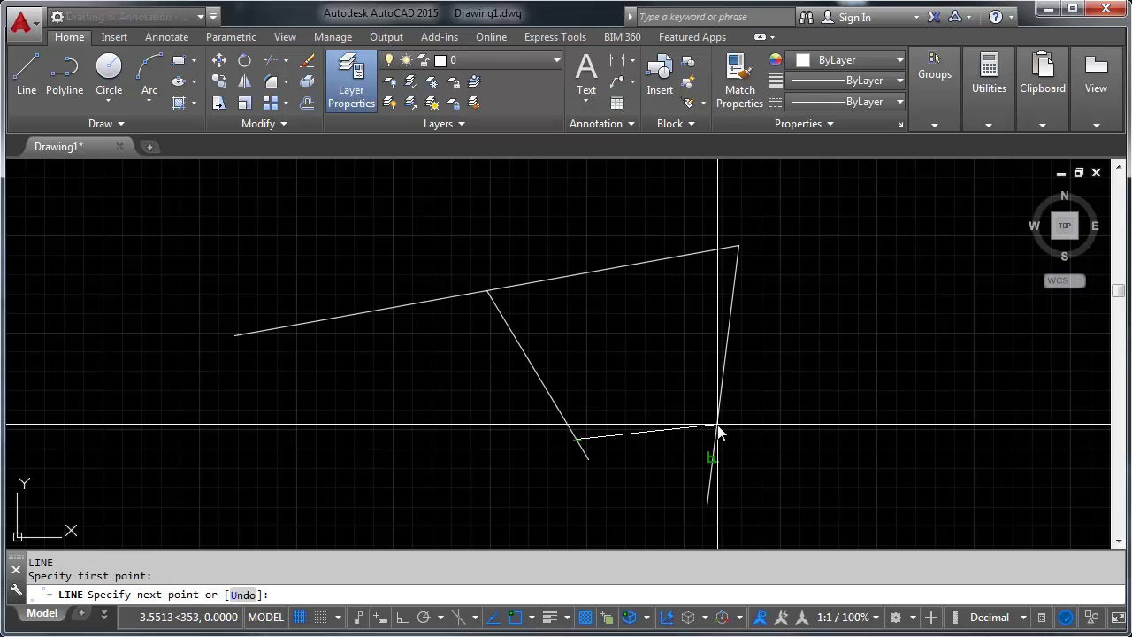
left_click(723, 376)
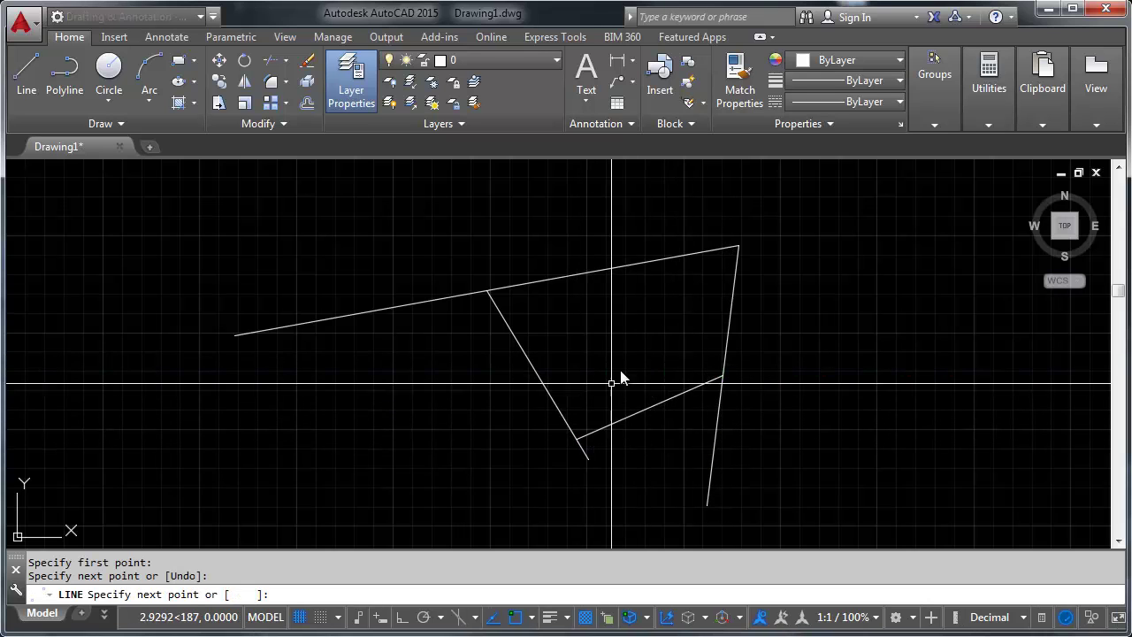
key("Return")
- Draw a line from the same point near the middle line's lower end perpendicular to the steep right-hand line
key("Return")
left_click(576, 439)
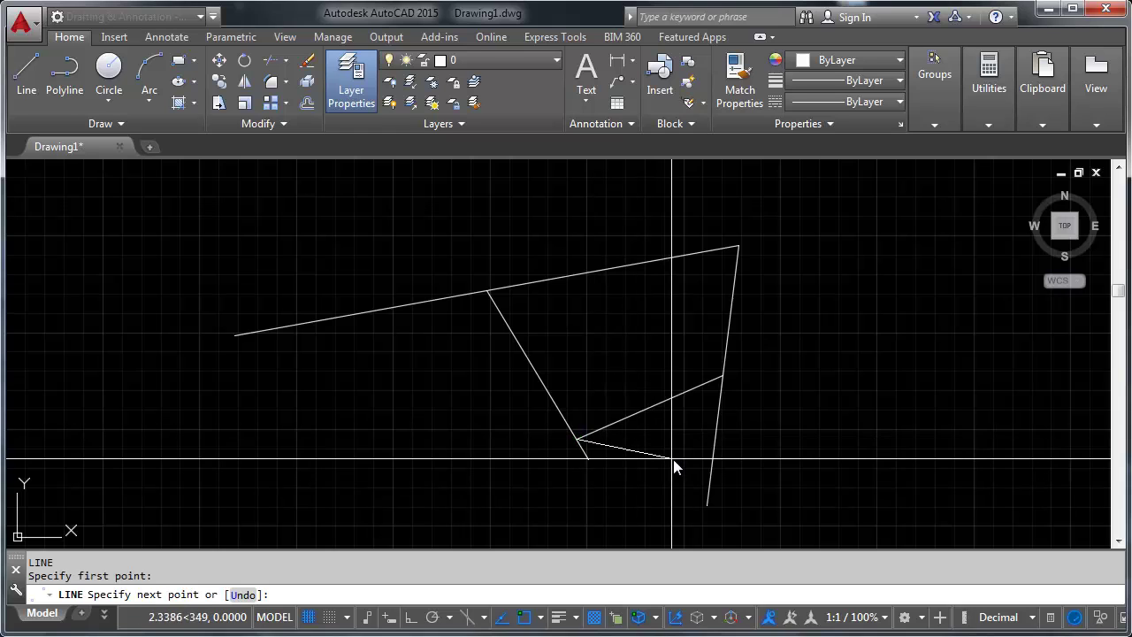
left_click(713, 456)
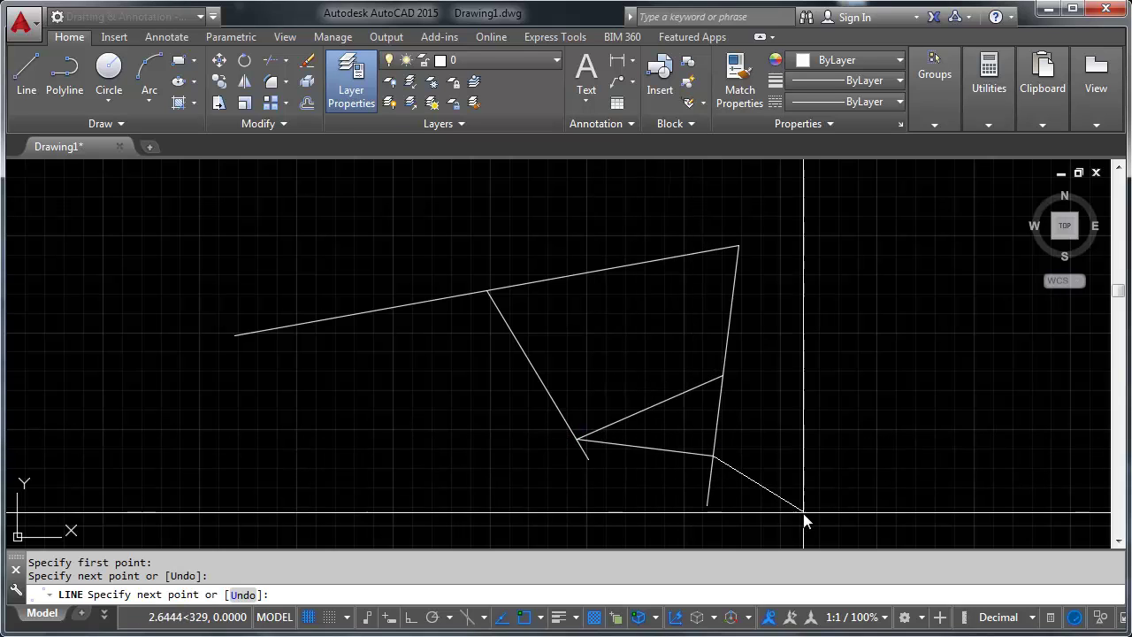
key("Return")
- Draw a line from the midpoint of the inner rising line perpendicular to the long slanted line above
key("Return")
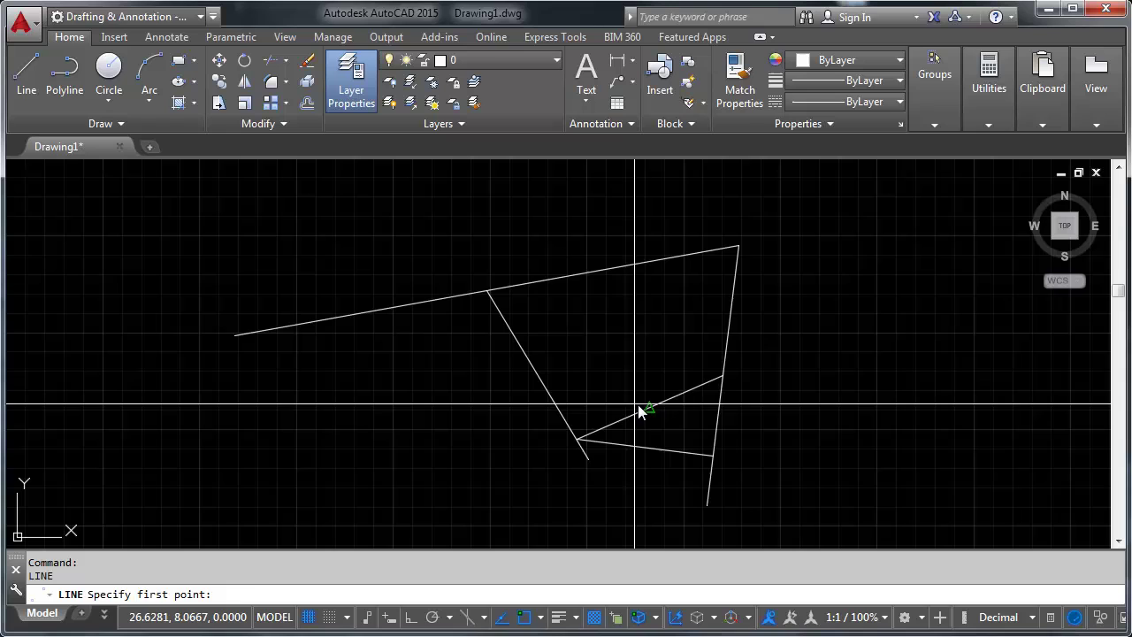
left_click(641, 409)
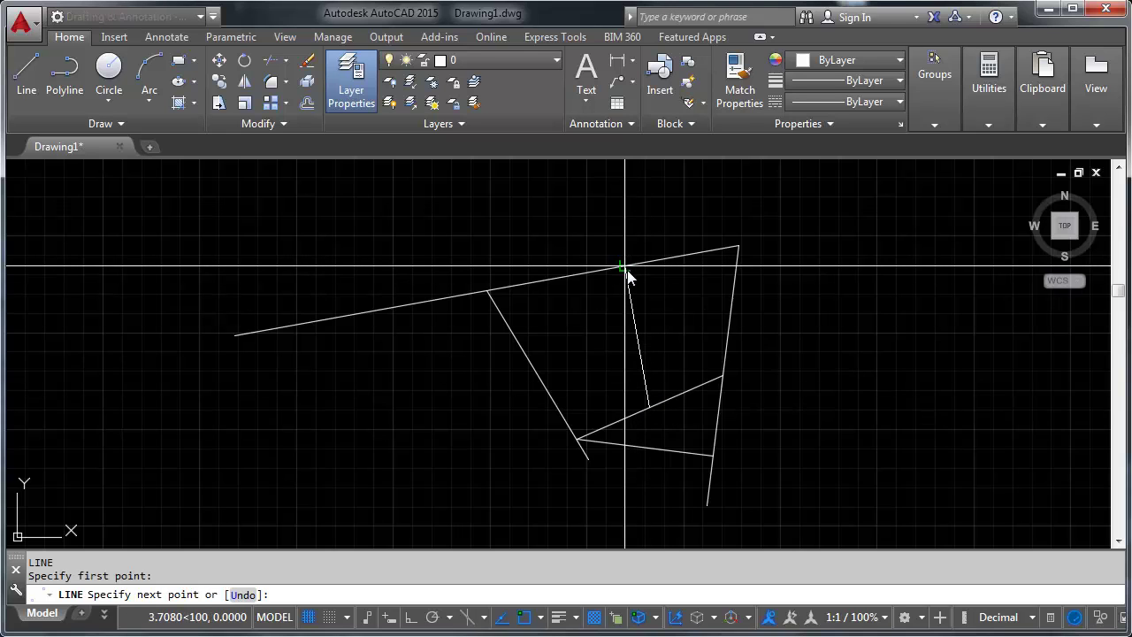
left_click(626, 269)
key("Return")
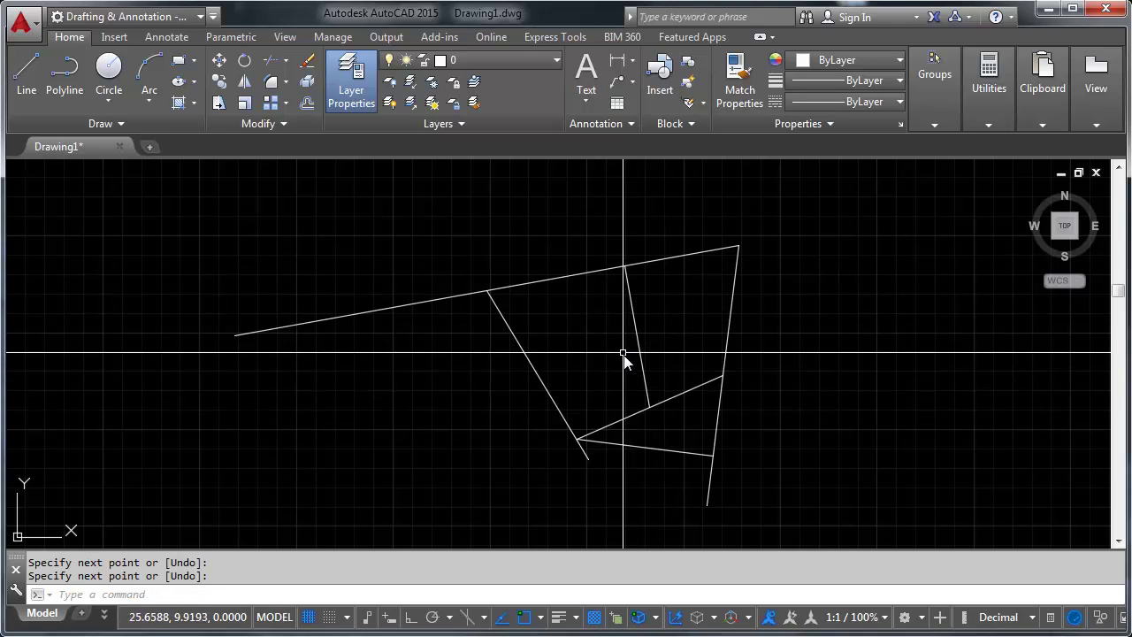
- Draw a line from the midpoint of the inner rising line to the midpoint of the long slanted line
key("Return")
left_click(648, 405)
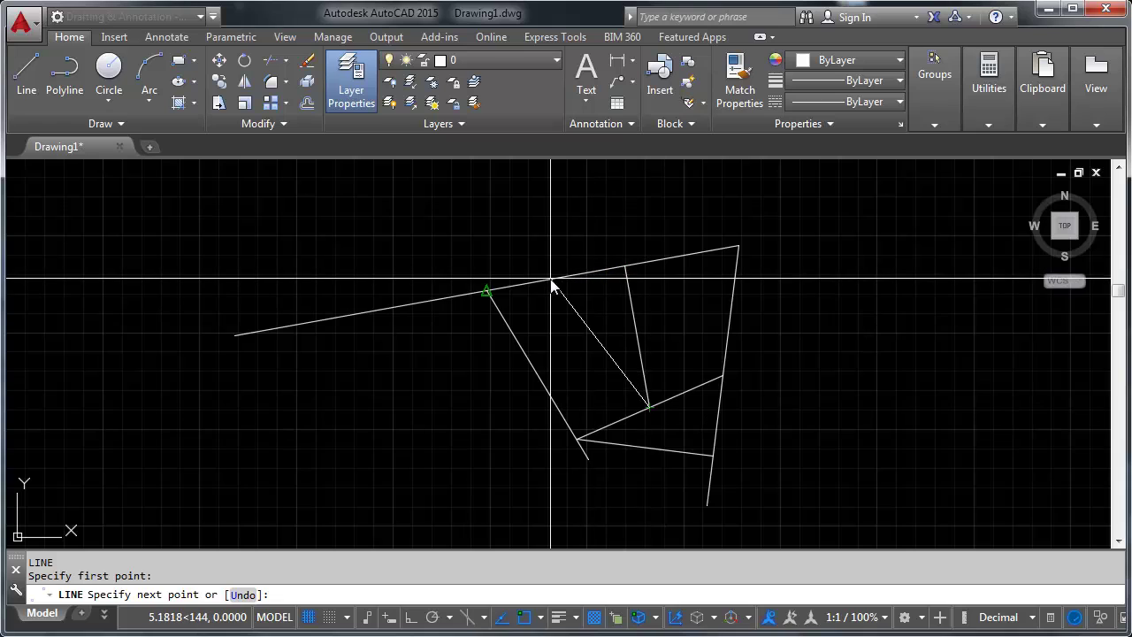
left_click(511, 287)
key("Return")
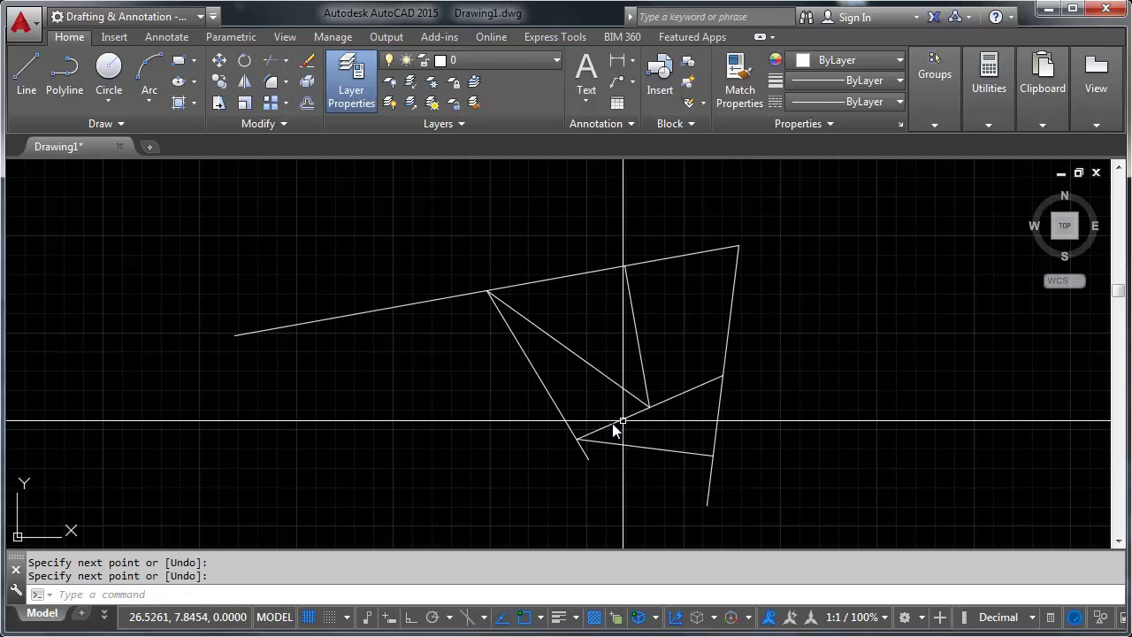
- Draw a line from the junction near the middle line's lower end perpendicular to the long slanted line above
key("Return")
left_click(578, 438)
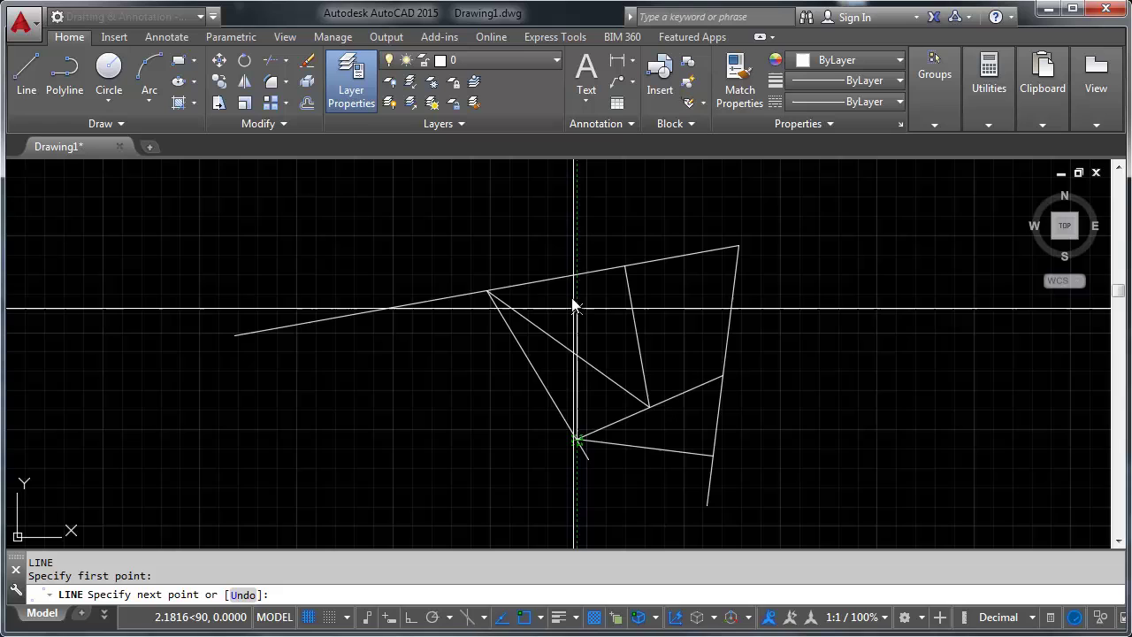
left_click(547, 281)
key("Return")
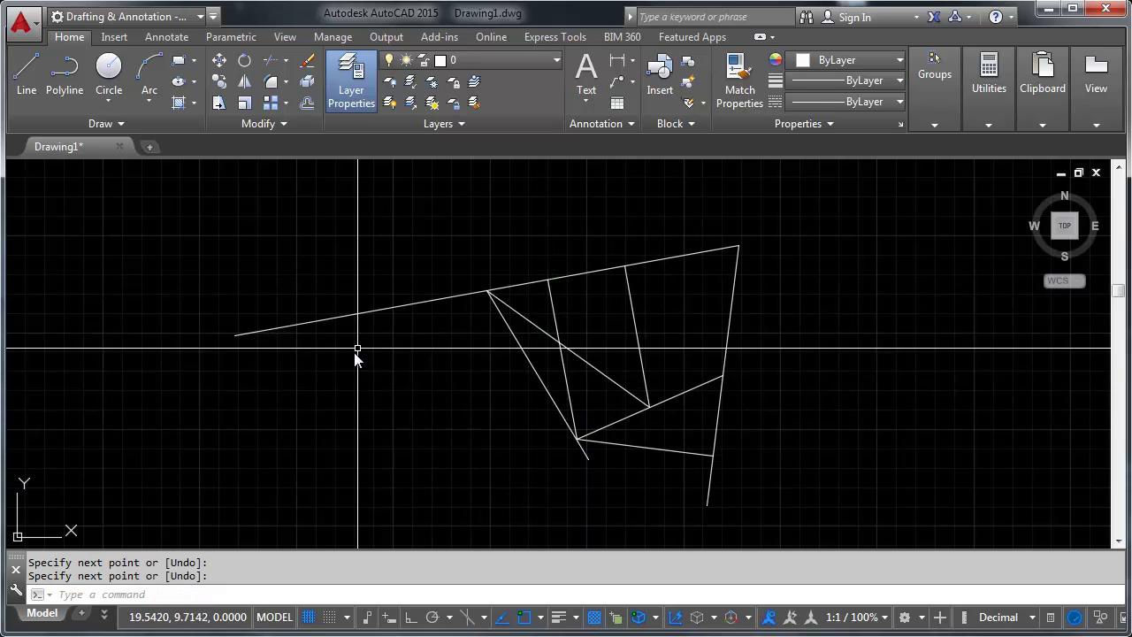
- Draw a circle in the empty space to the right of the line figure
left_click(124, 75)
middle_click_drag(749, 326, 373, 291)
left_click(641, 334)
left_click(745, 389)
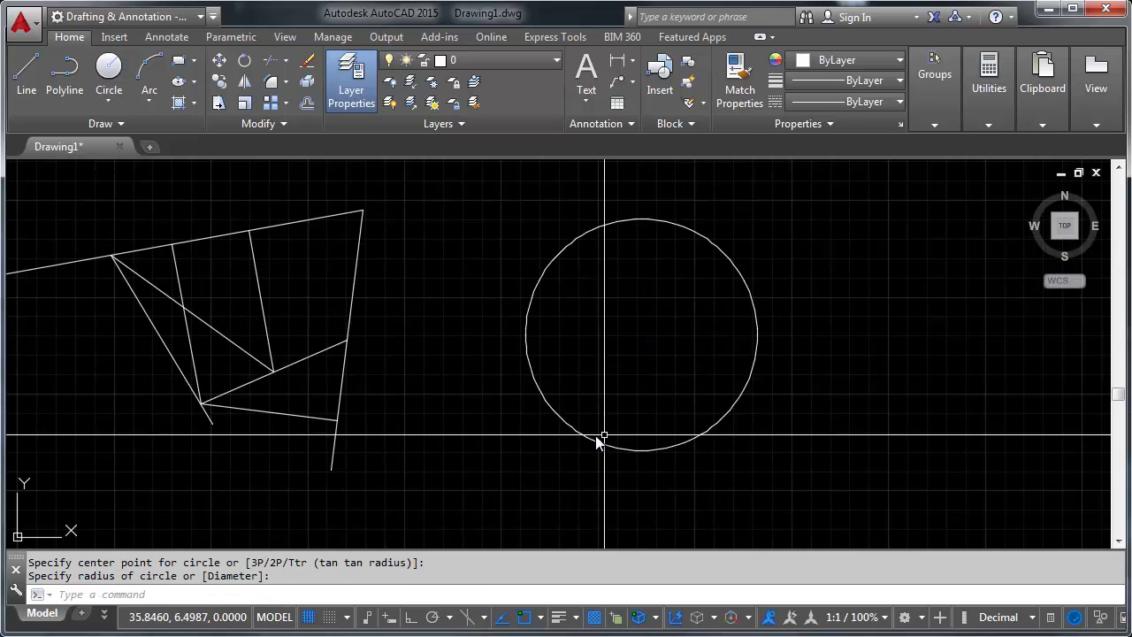
- Start a line and review the enabled object snap modes in the drafting settings without changing them
left_click(27, 72)
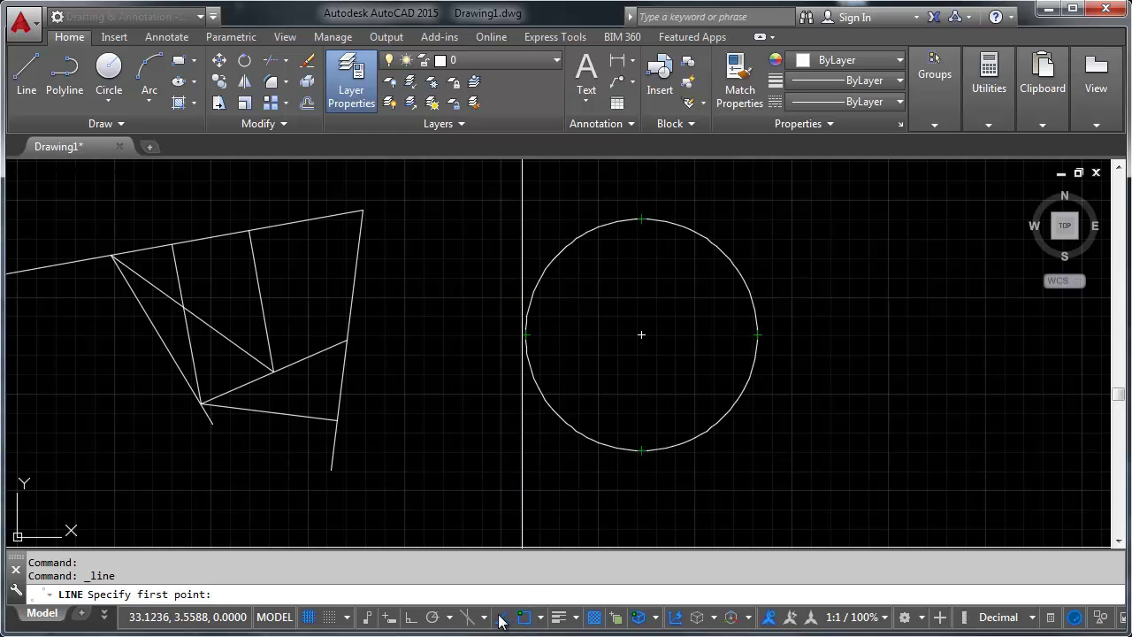
left_click(539, 617)
left_click(579, 594)
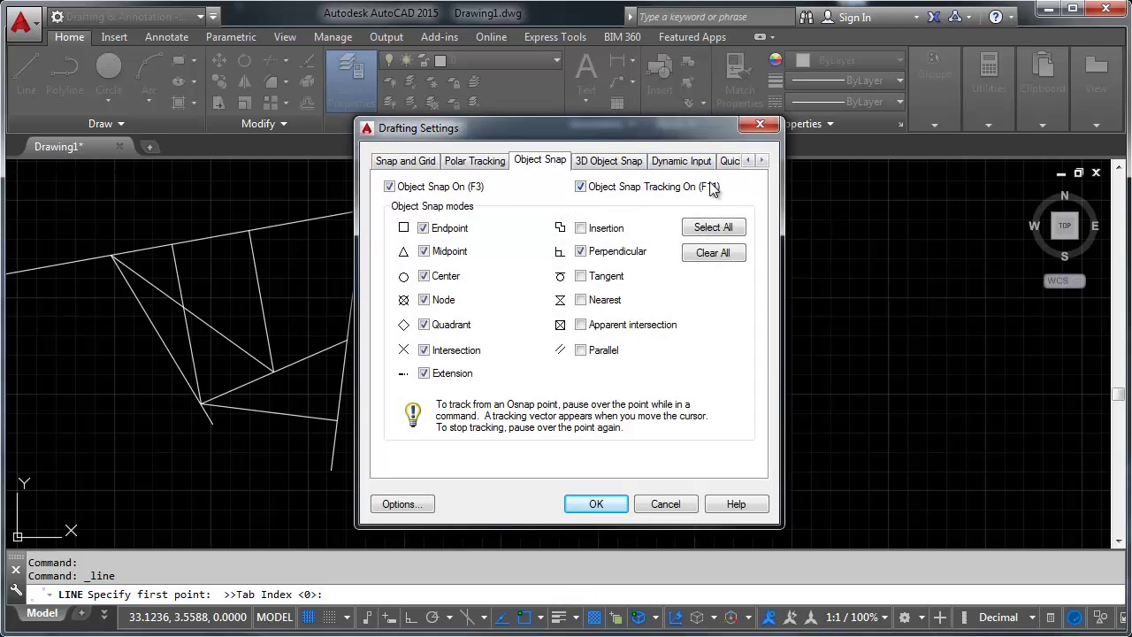
left_click(668, 503)
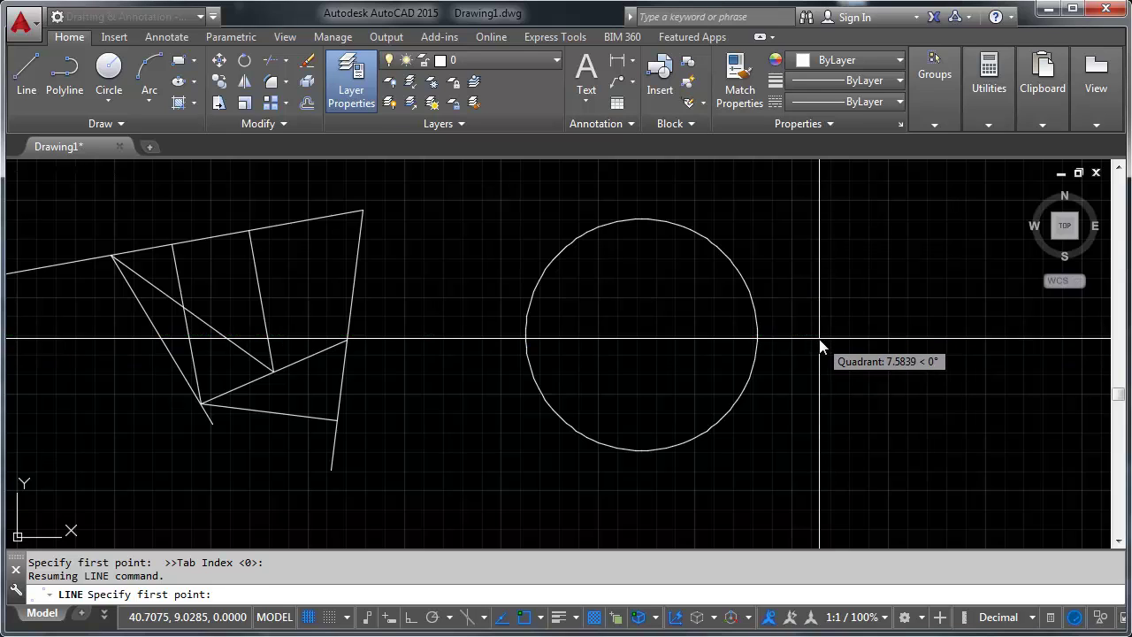
- With Ortho on, draw a separate horizontal line to the right of the circle, starting level with the circle's quadrant
left_click(820, 336)
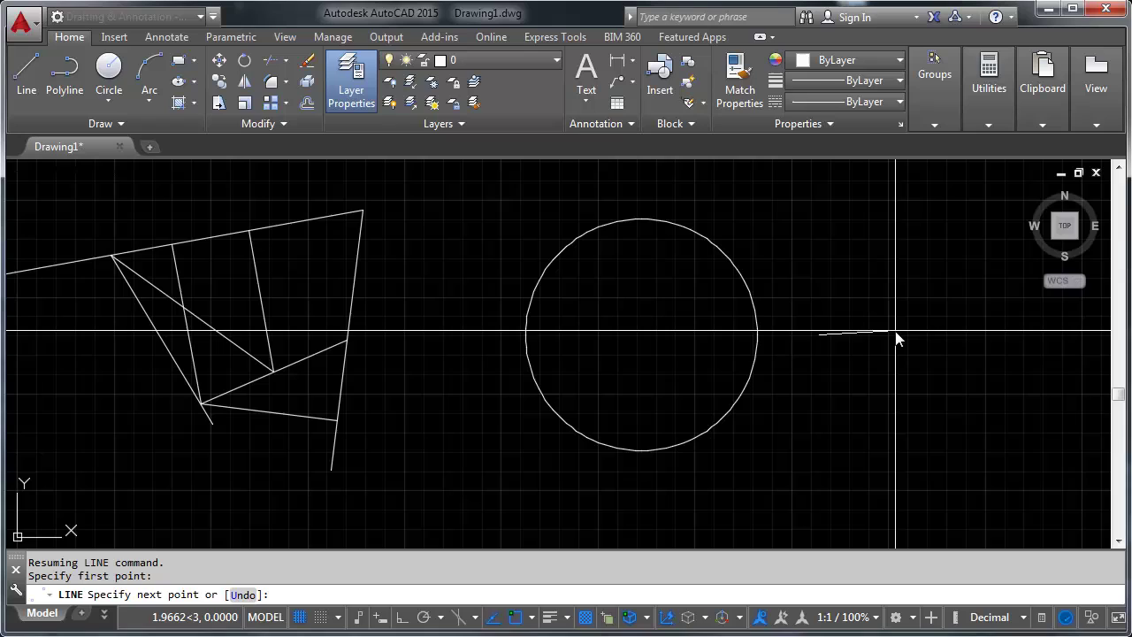
key("F8")
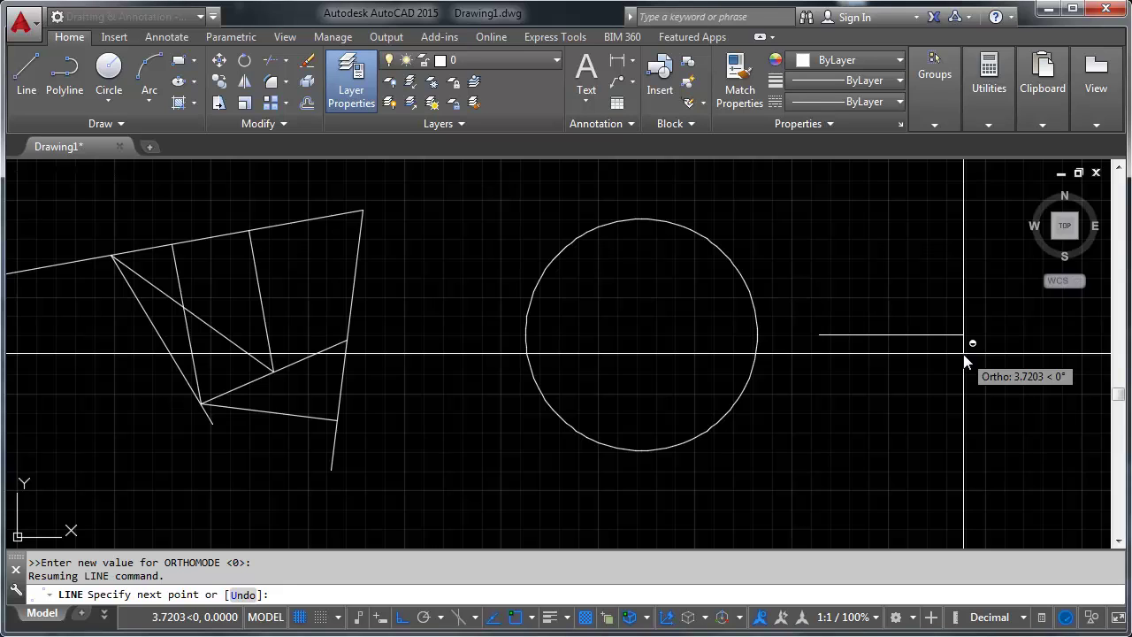
left_click(1009, 352)
key("Return")
key("Return")
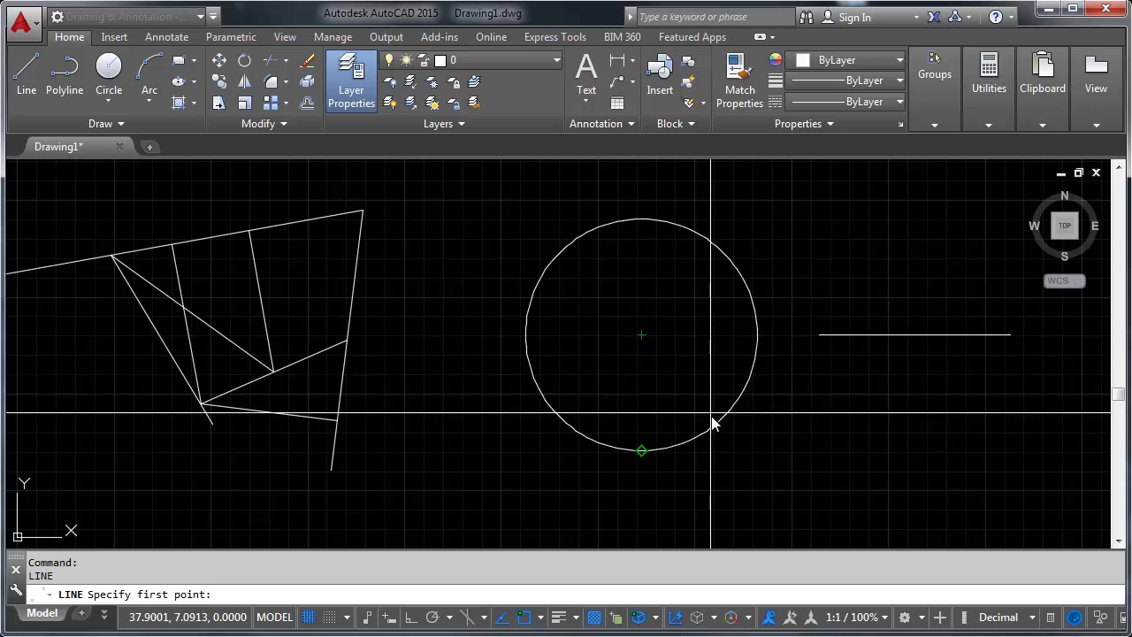
key("Escape")
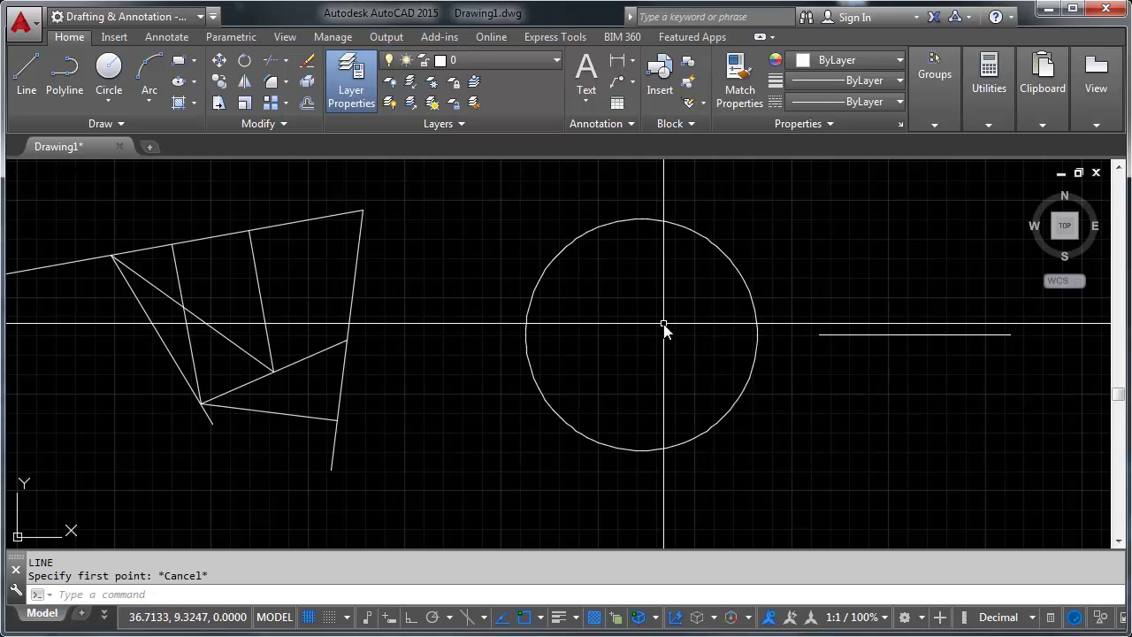
- Draw a line from the circle's center to its right quadrant
key("Return")
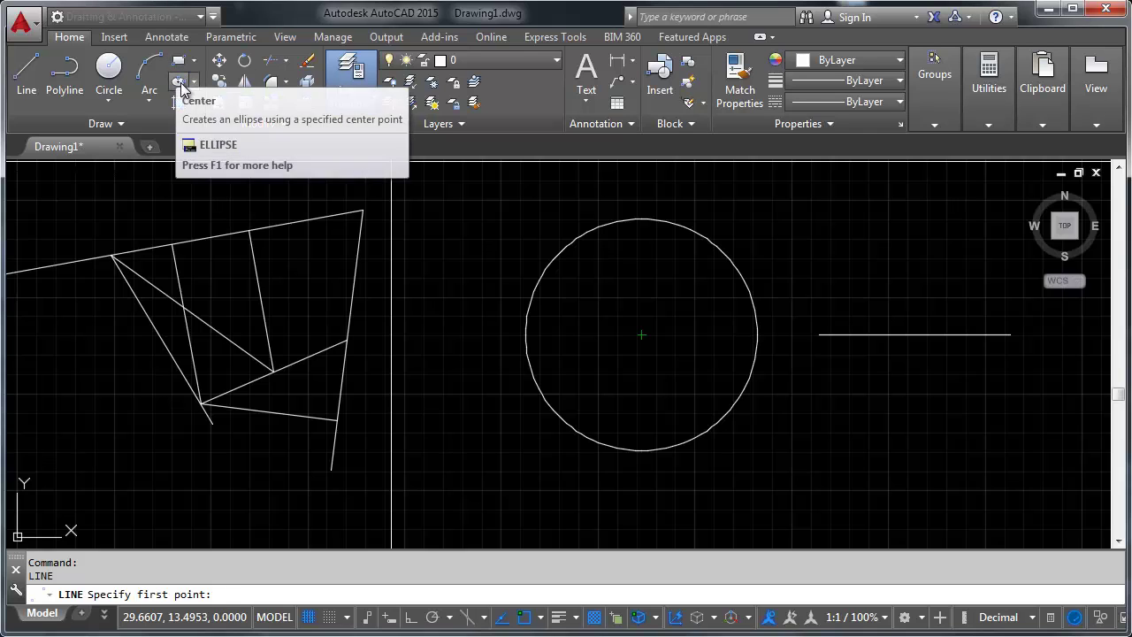
left_click(642, 336)
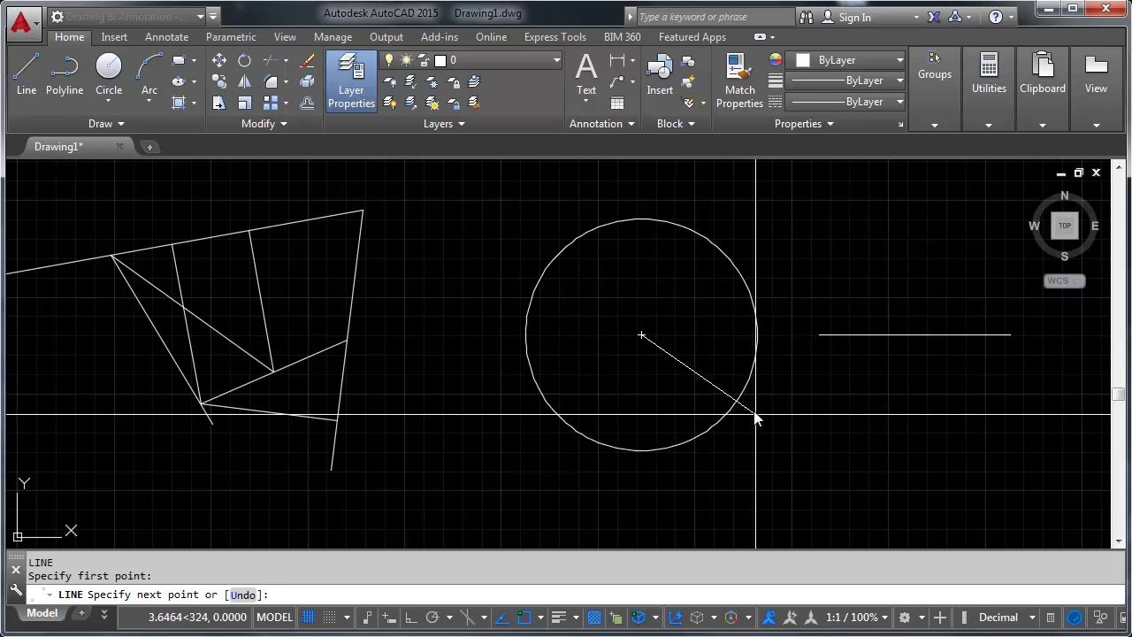
left_click(757, 336)
key("Return")
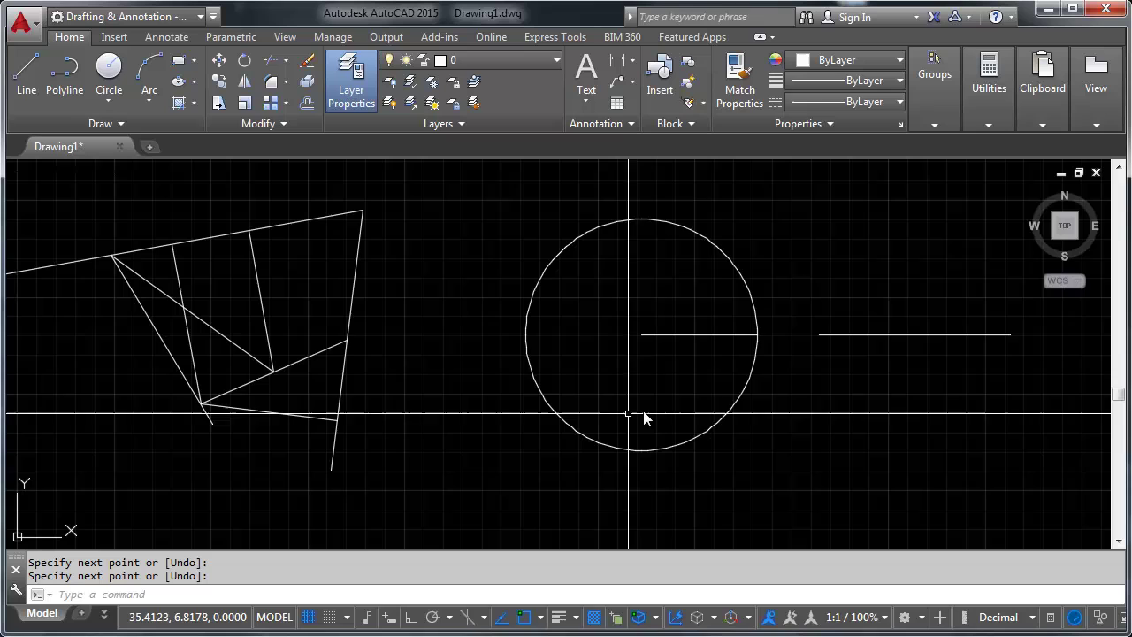
left_click(695, 328)
left_click(684, 357)
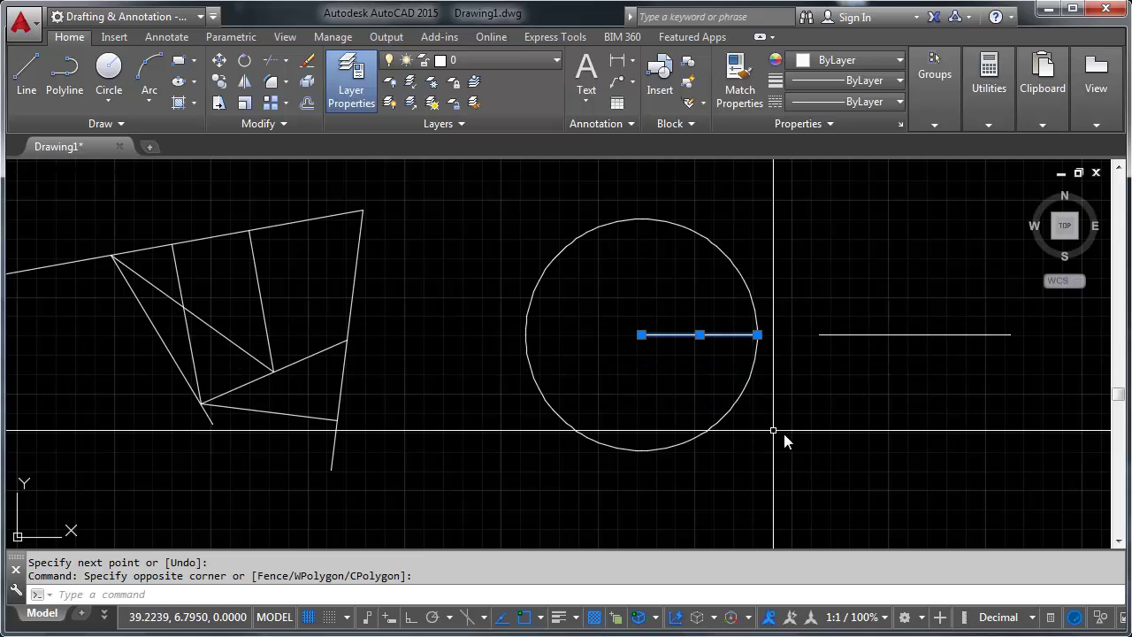
key("Escape")
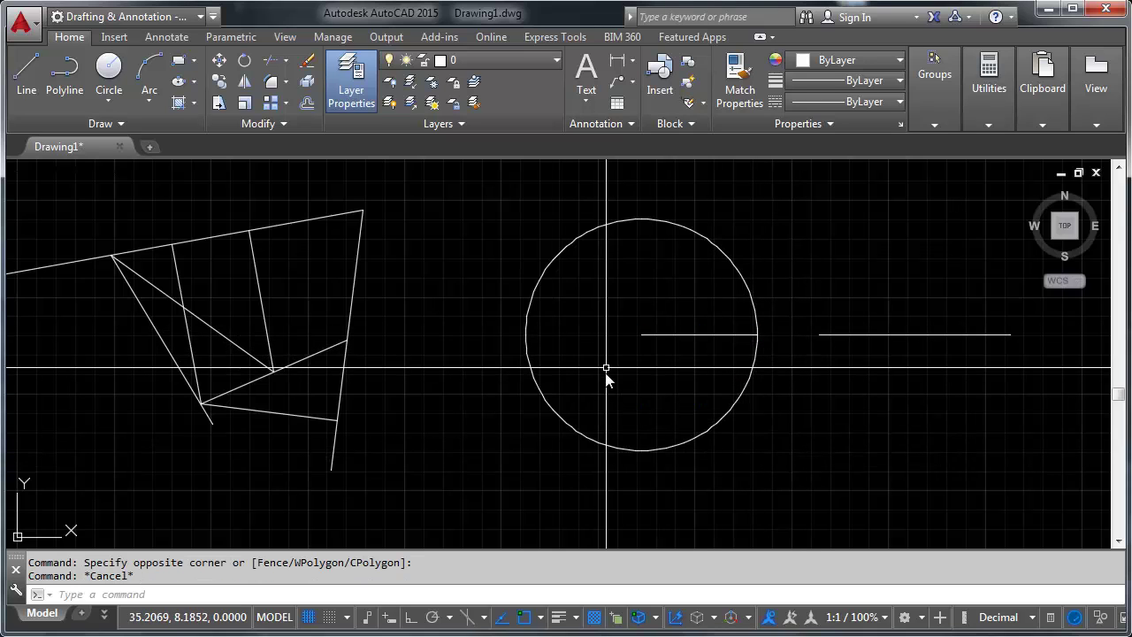
- Draw a steep line descending to the right across the left part of the long slanted line
scroll(581, 361, "down", 3)
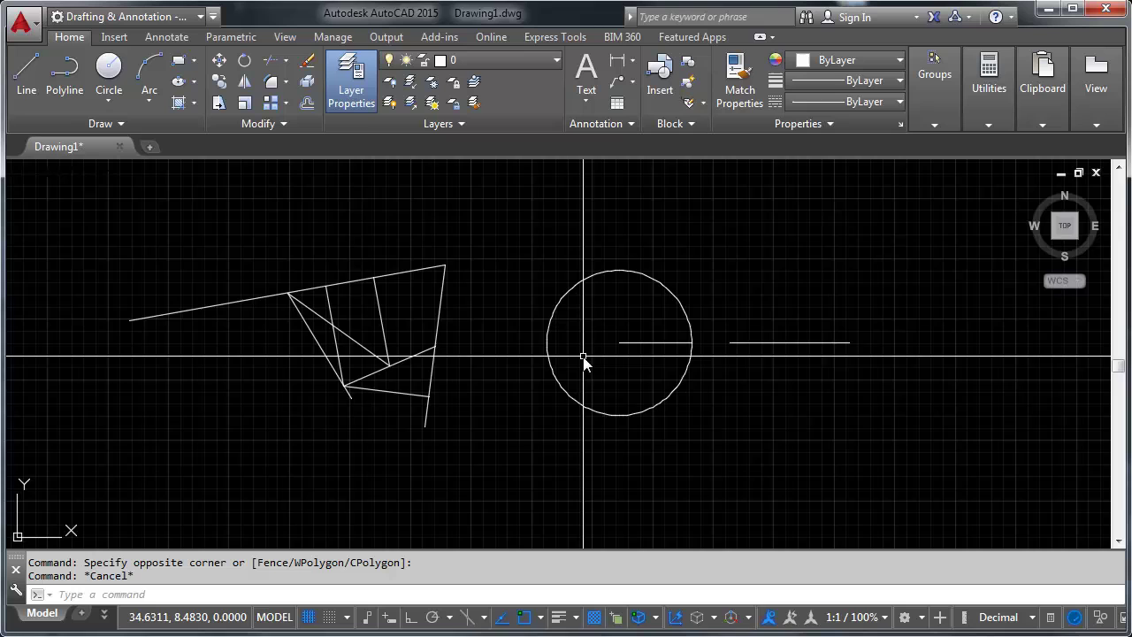
middle_click_drag(399, 328, 511, 319)
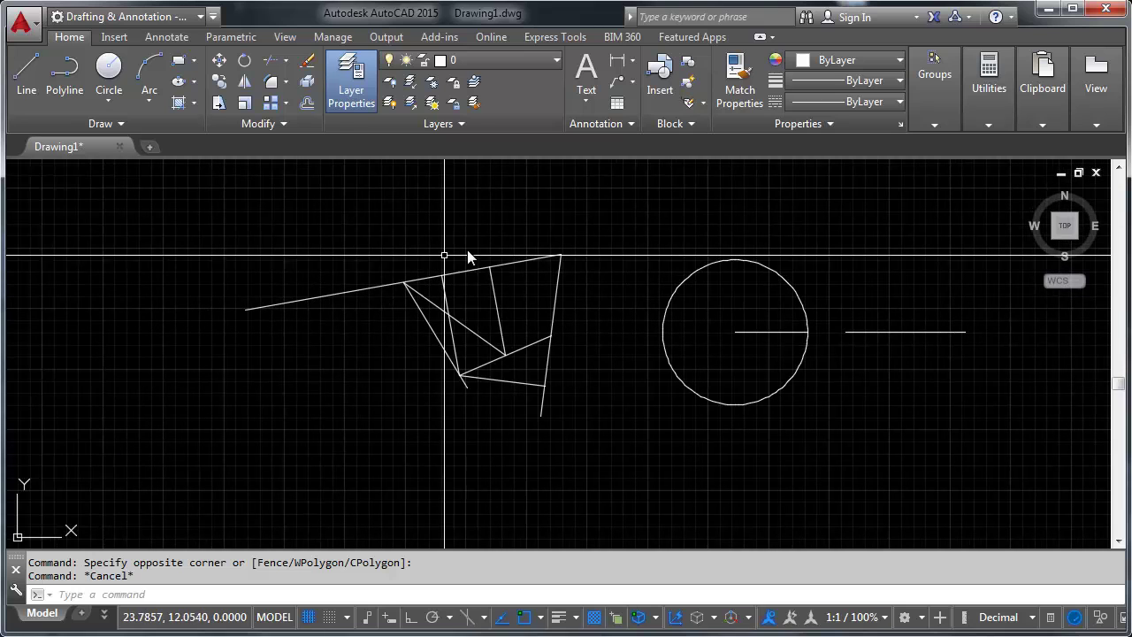
left_click(28, 77)
scroll(447, 219, "up", 6)
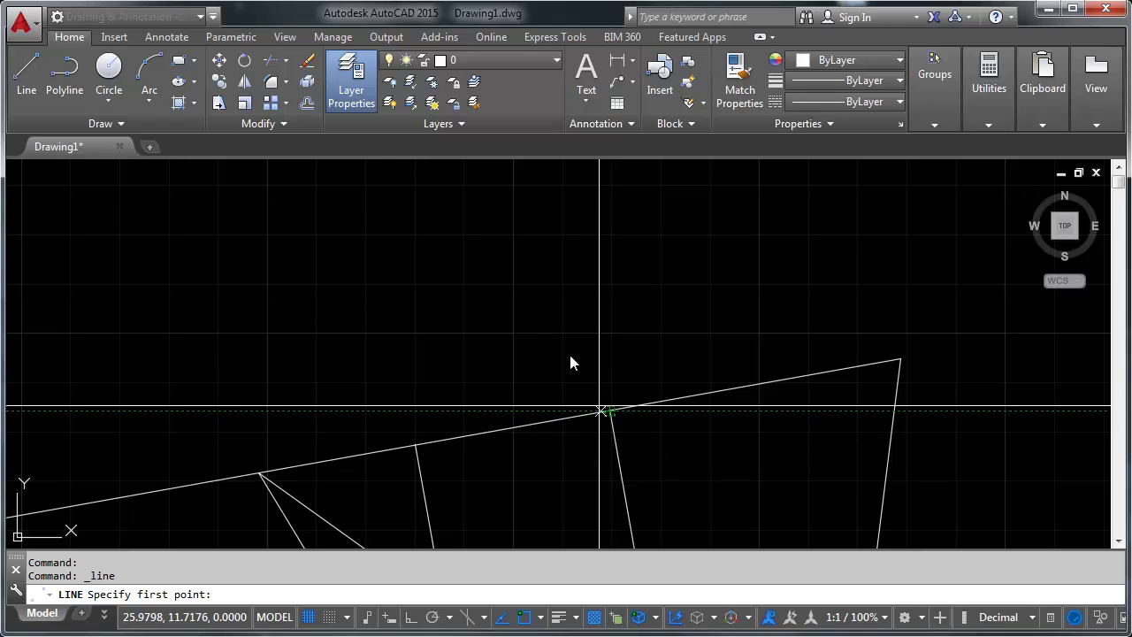
scroll(619, 389, "down", 5)
scroll(624, 379, "up", 2)
scroll(617, 412, "up", 2)
scroll(557, 386, "down", 7)
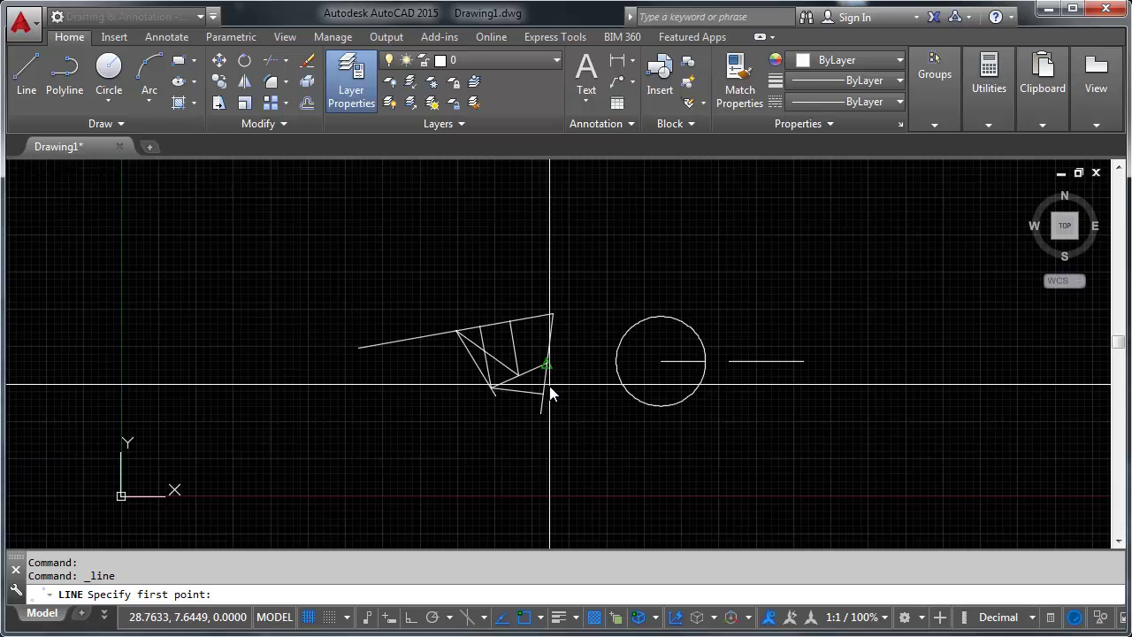
scroll(361, 359, "up", 4)
left_click(329, 308)
left_click(435, 505)
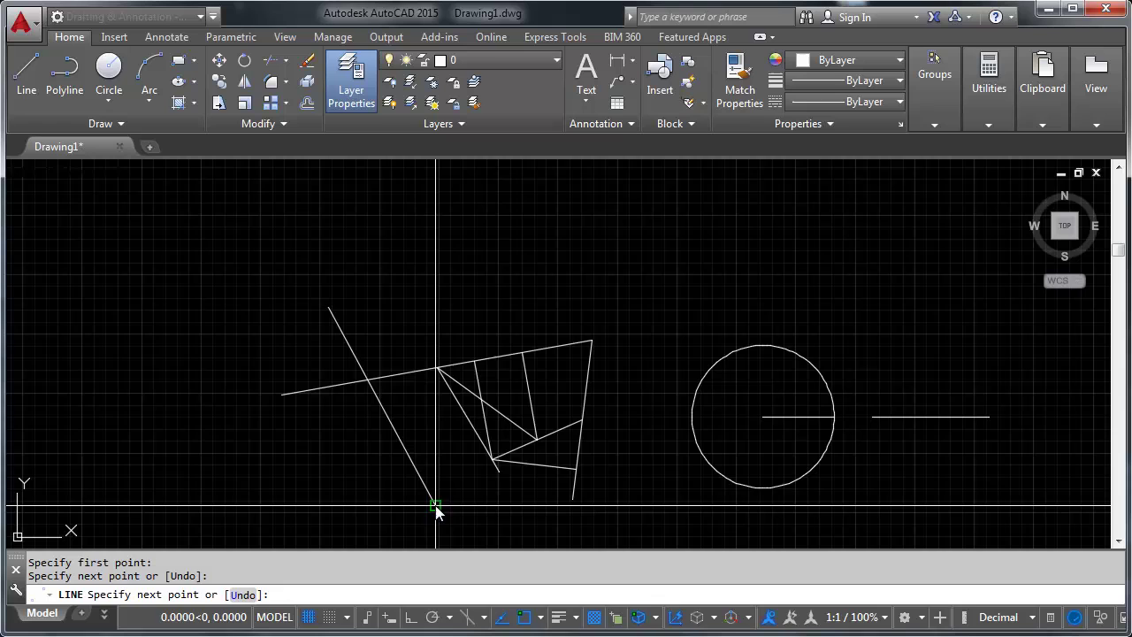
key("Return")
- Draw a line about 6.1 units long down and left from the intersection of the new steep line and the long slanted line
scroll(376, 394, "up", 6)
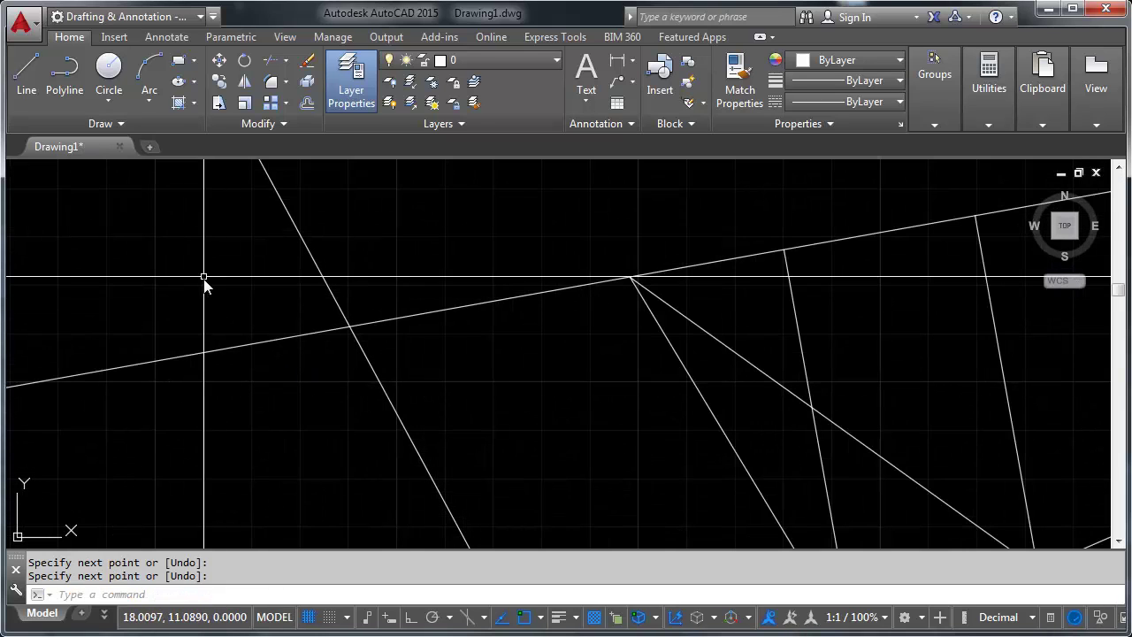
key("Return")
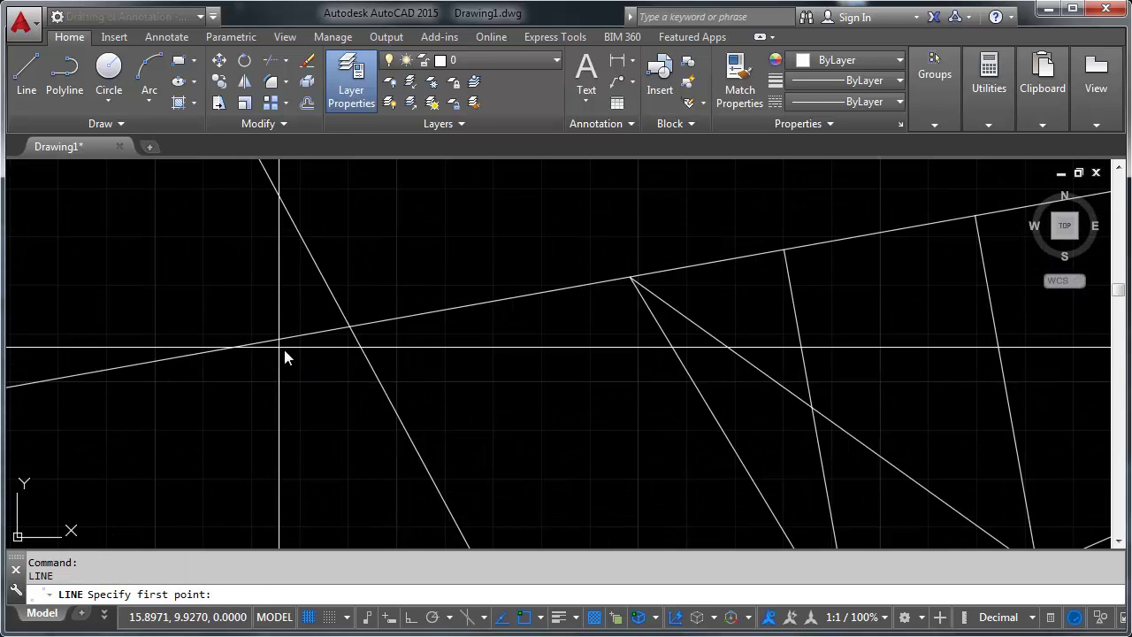
left_click(347, 330)
scroll(460, 360, "down", 6)
scroll(459, 357, "up", 1)
scroll(459, 356, "up", 2)
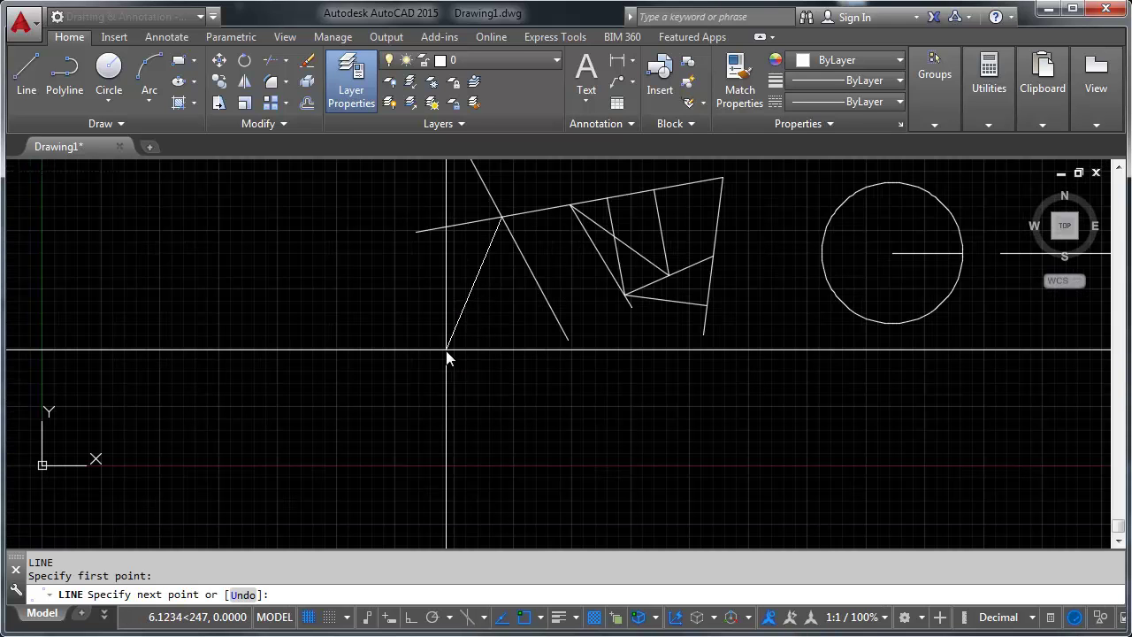
left_click(447, 351)
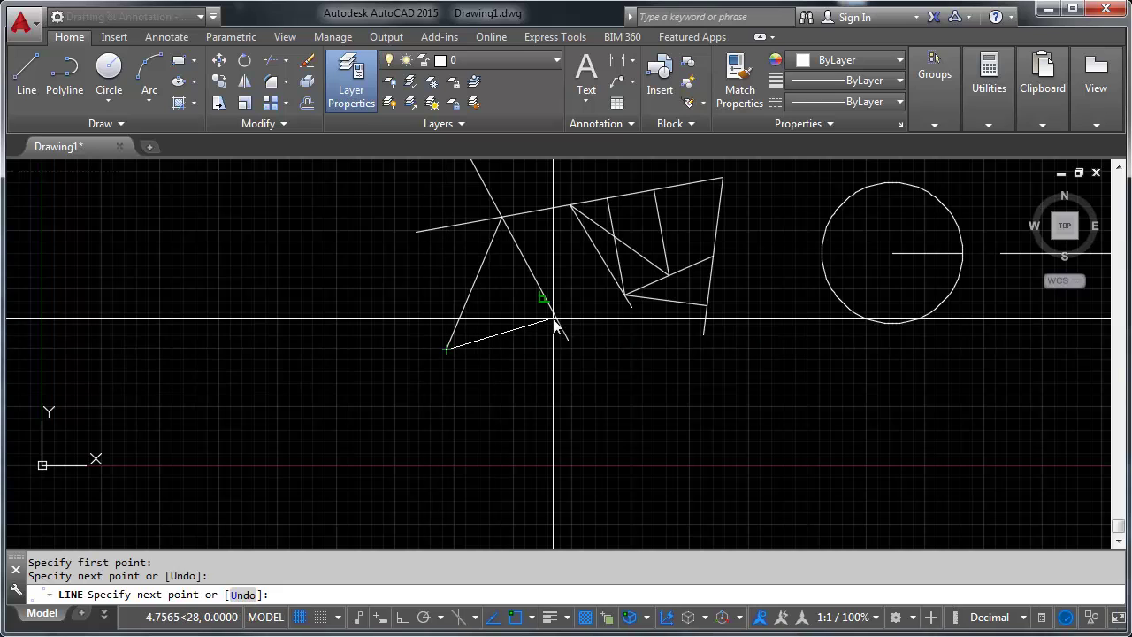
key("Return")
scroll(638, 459, "down", 2)
scroll(748, 361, "down", 2)
middle_click_drag(748, 363, 571, 337)
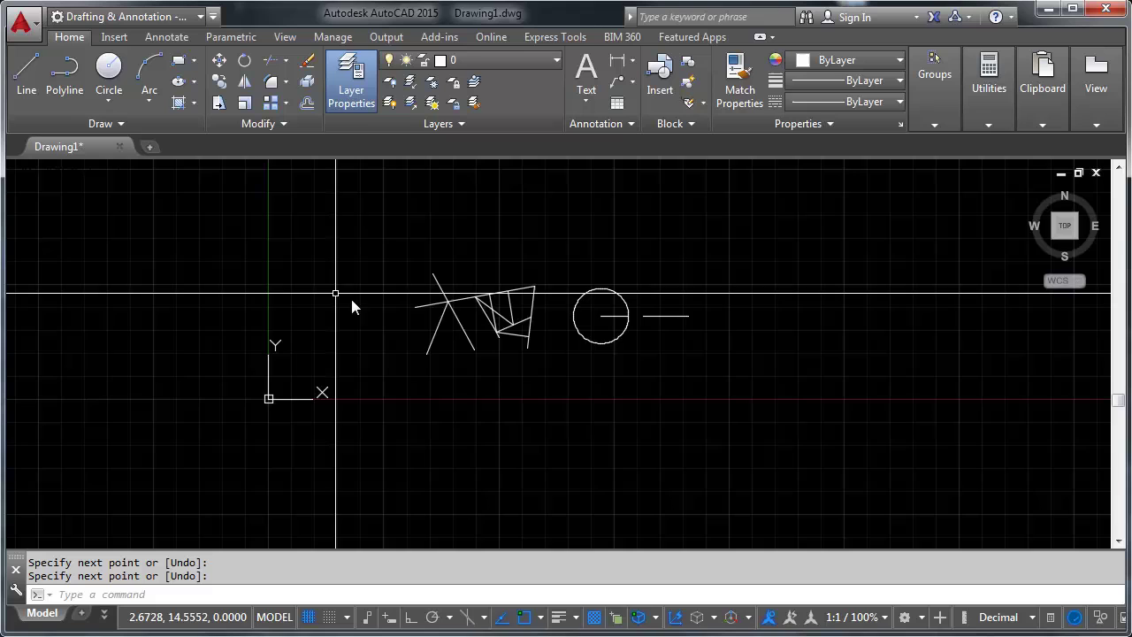
scroll(537, 305, "up", 2)
middle_click_drag(590, 228, 599, 275)
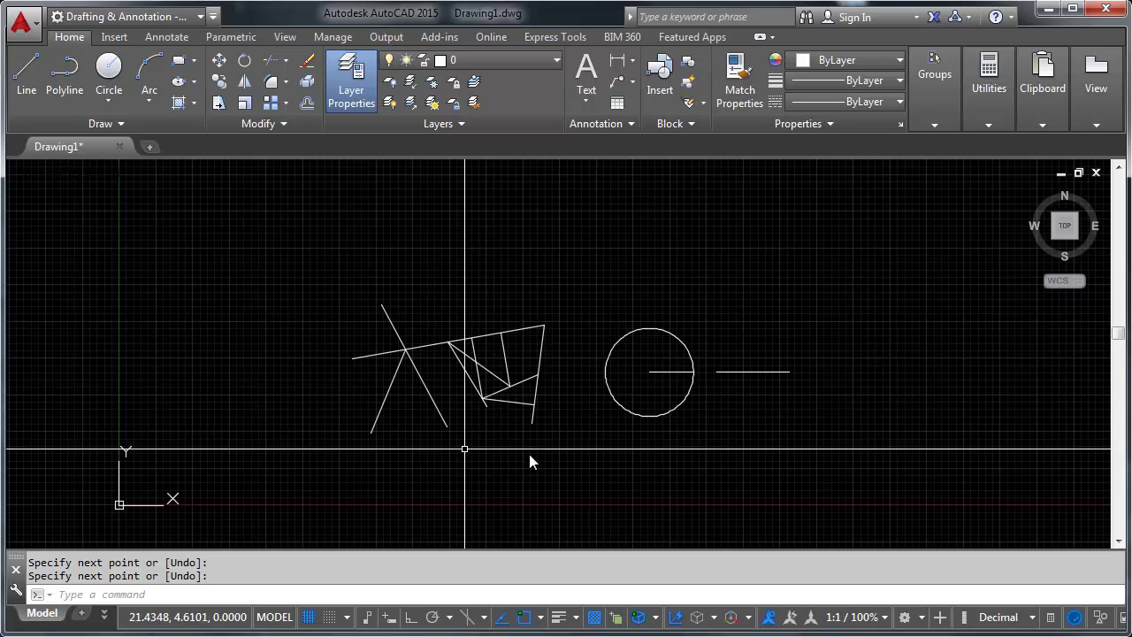
left_click(672, 375)
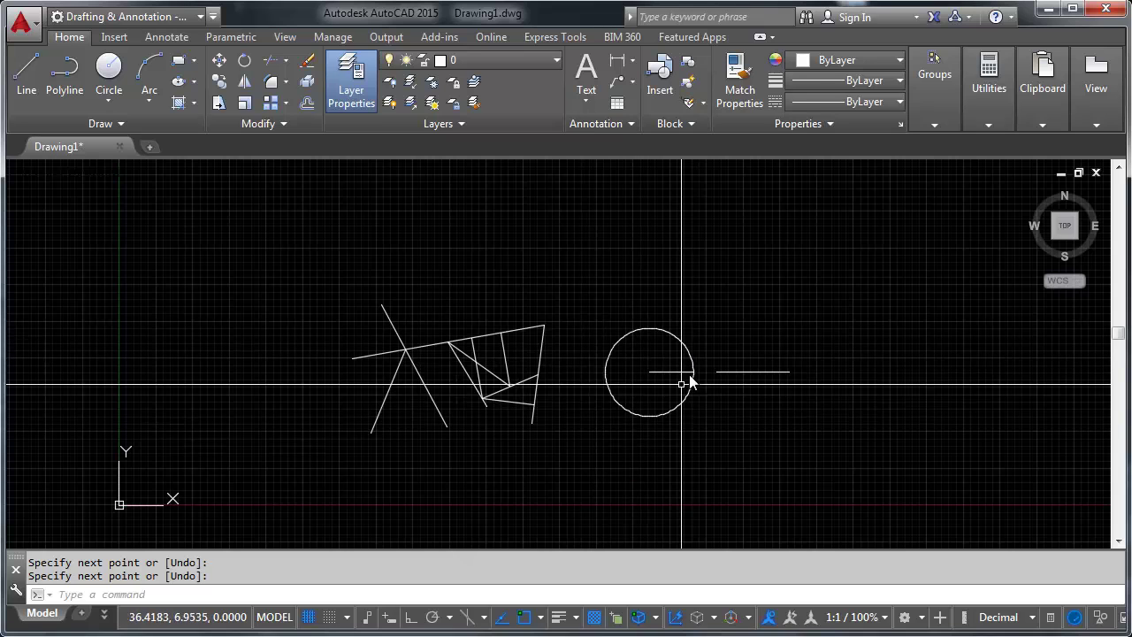
- Start a line at the right end of the separate horizontal line beside the circle, using a one-time Endpoint snap override
left_click(27, 80)
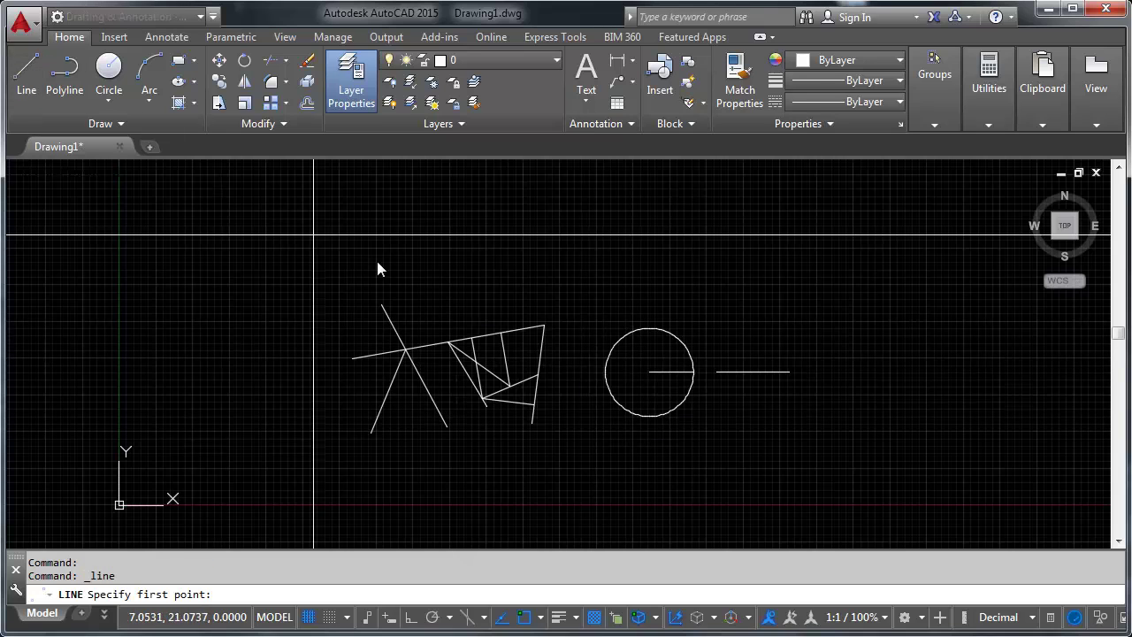
right_click(668, 400, "shift")
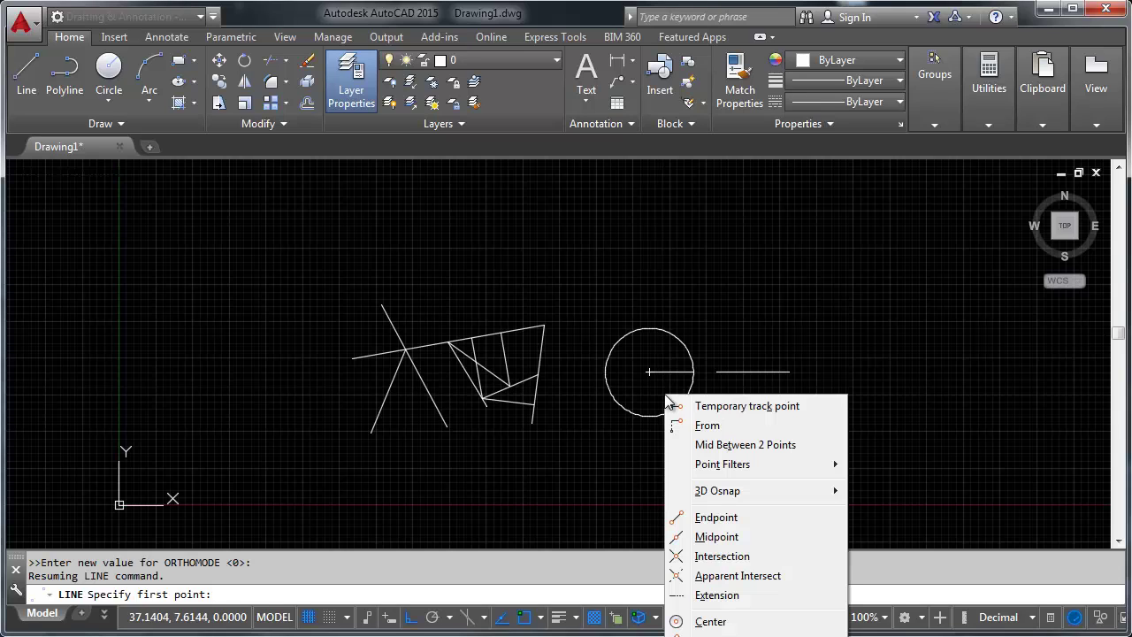
right_click(704, 222, "shift")
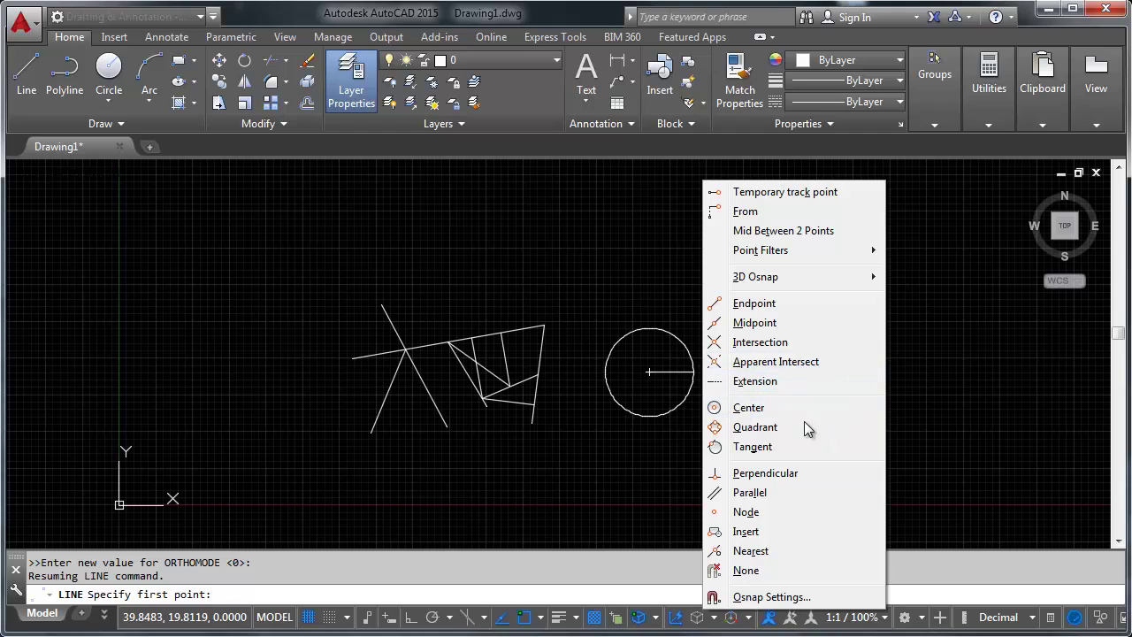
left_click(773, 306)
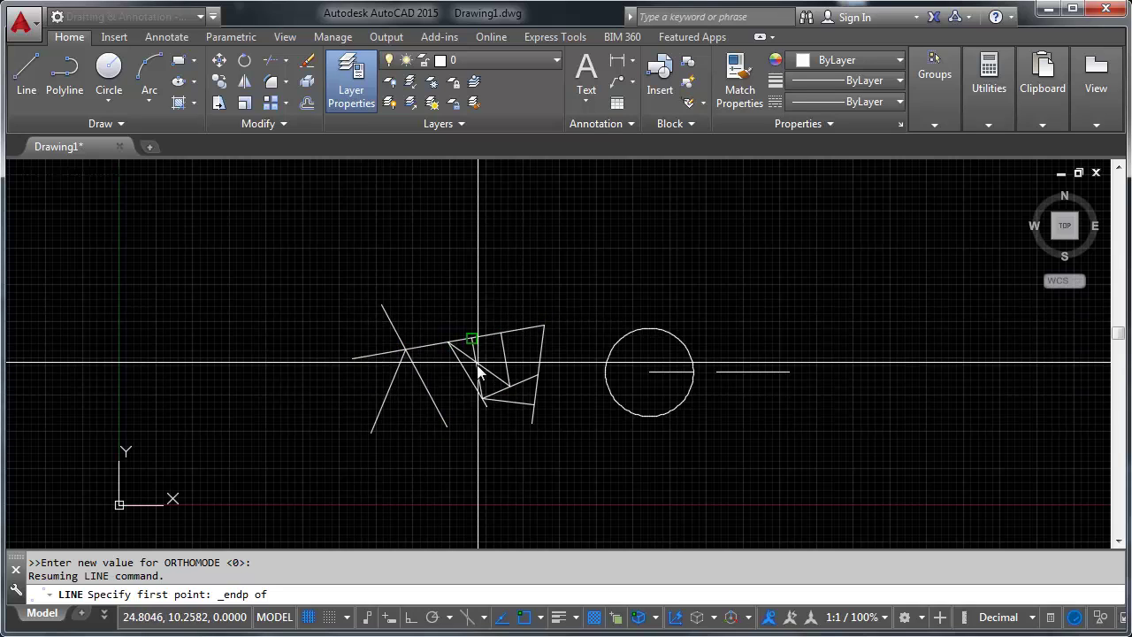
scroll(471, 373, "up", 8)
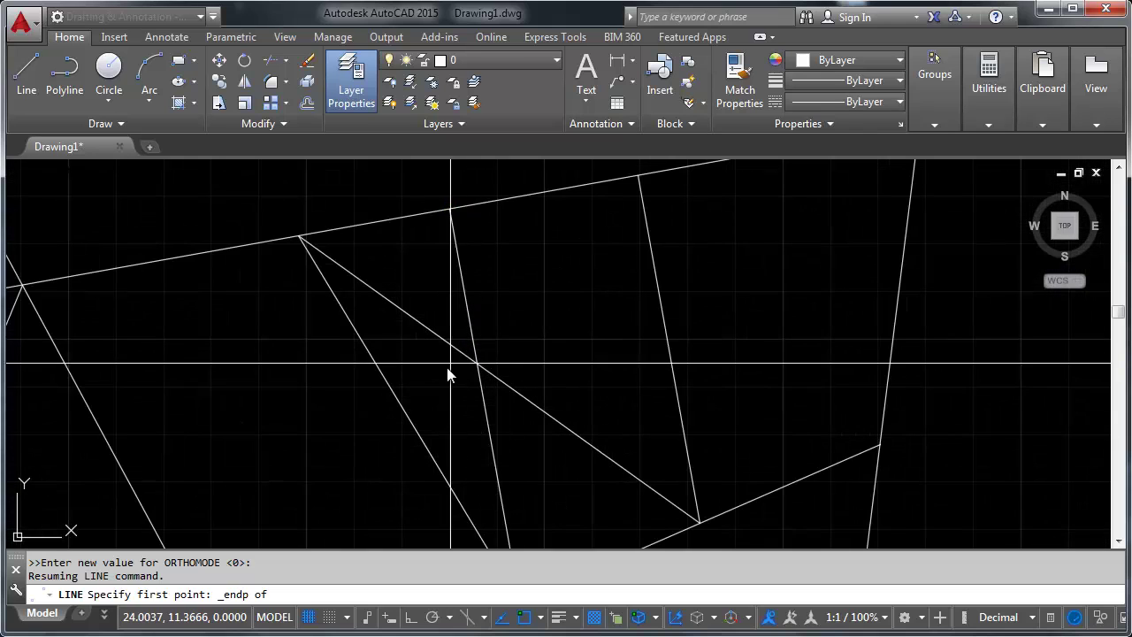
scroll(479, 374, "down", 4)
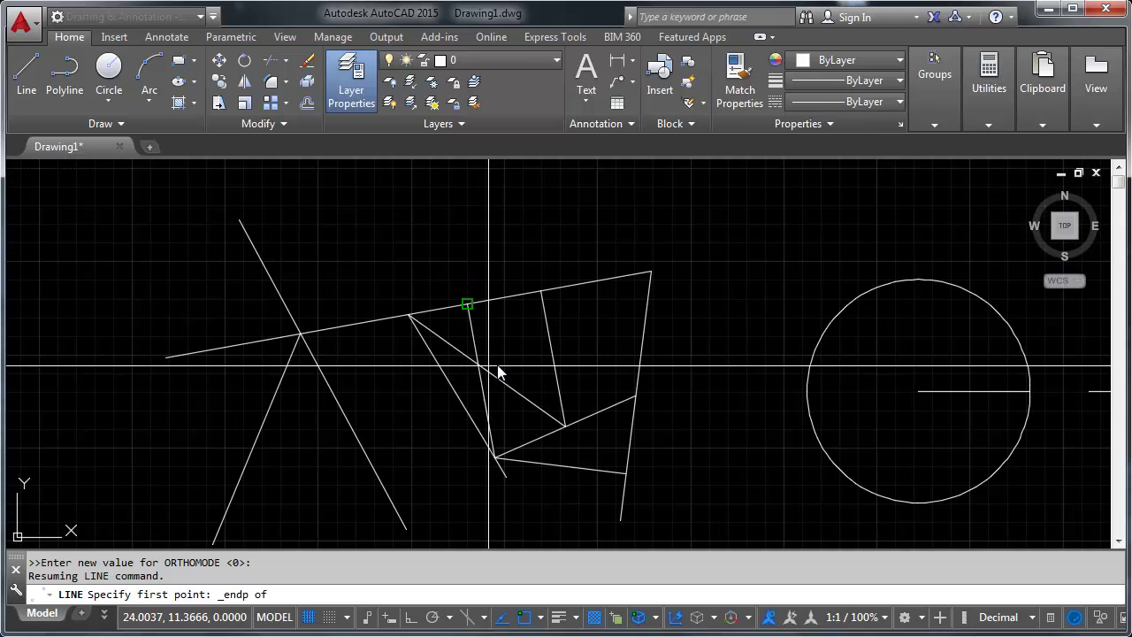
scroll(793, 381, "down", 6)
middle_click_drag(781, 377, 584, 330)
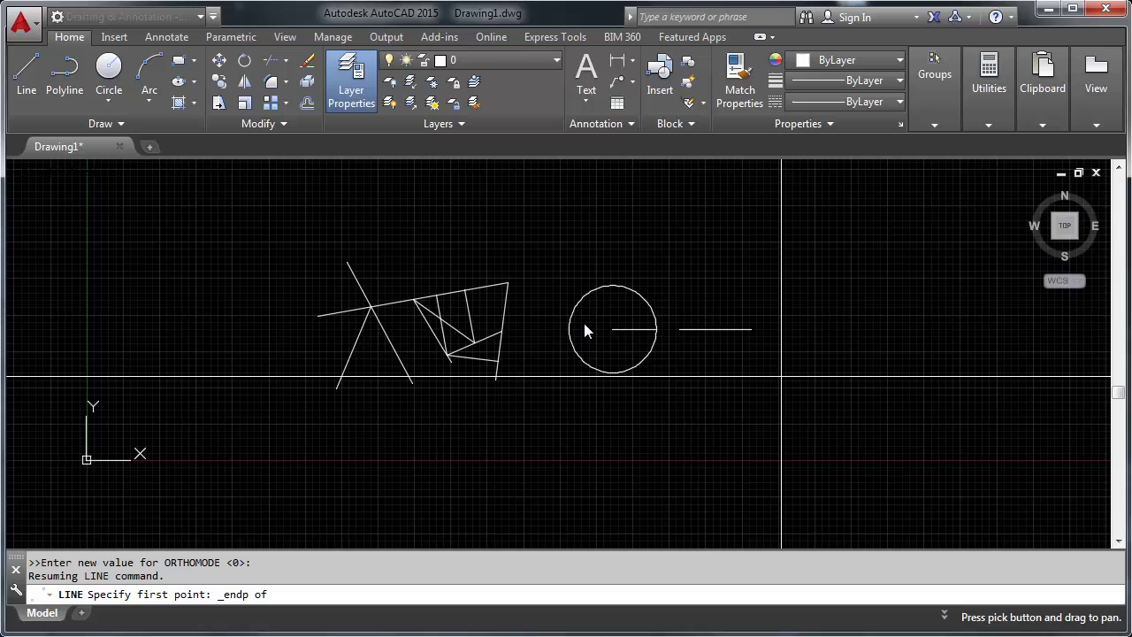
scroll(585, 330, "up", 2)
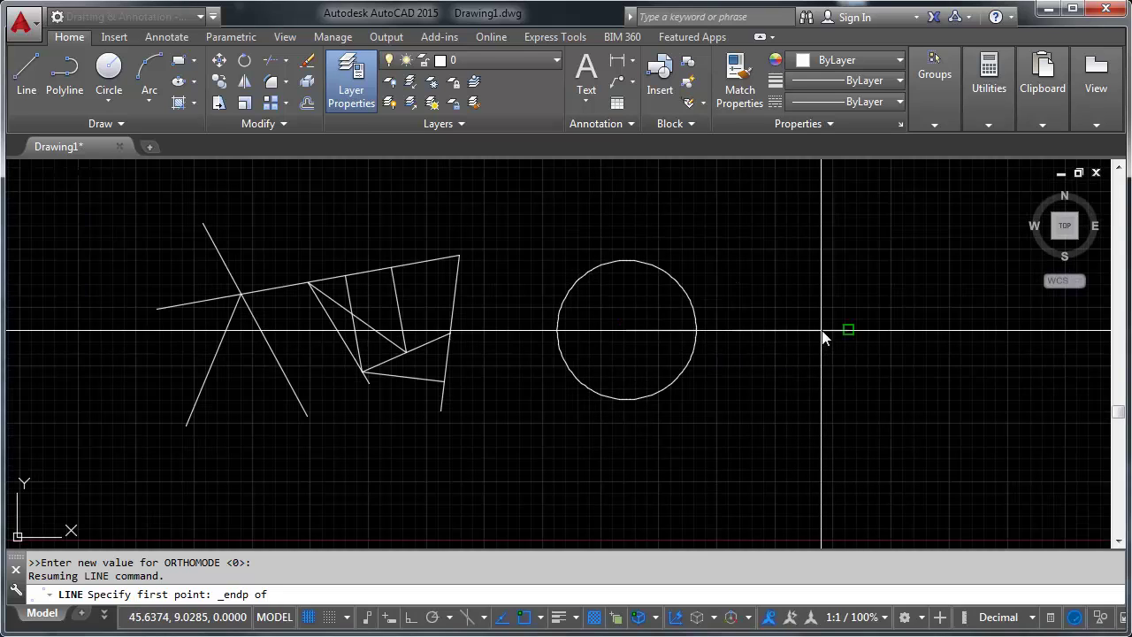
left_click(847, 330)
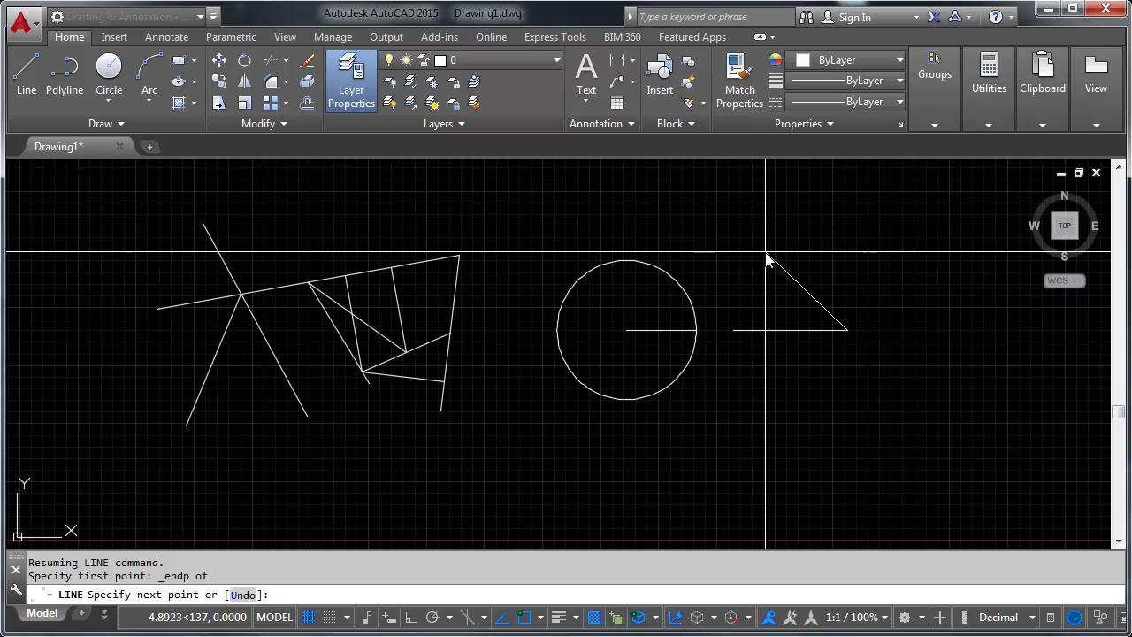
- Finish the line tangent to the upper right of the circle using a one-time Tangent snap override
right_click(721, 286, "shift")
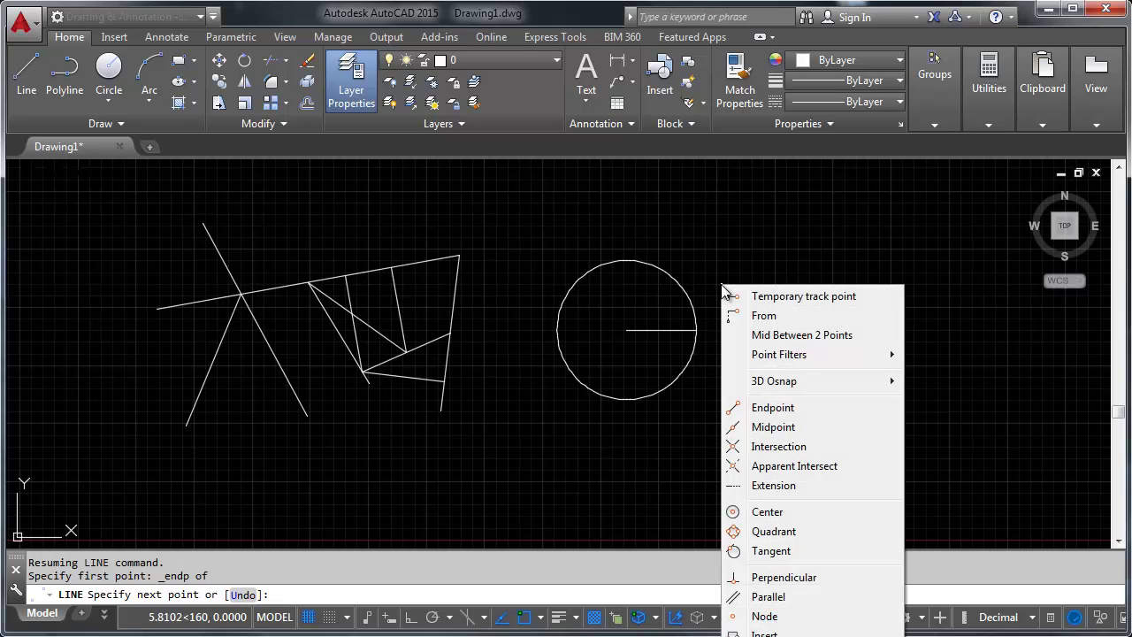
right_click(734, 223, "shift")
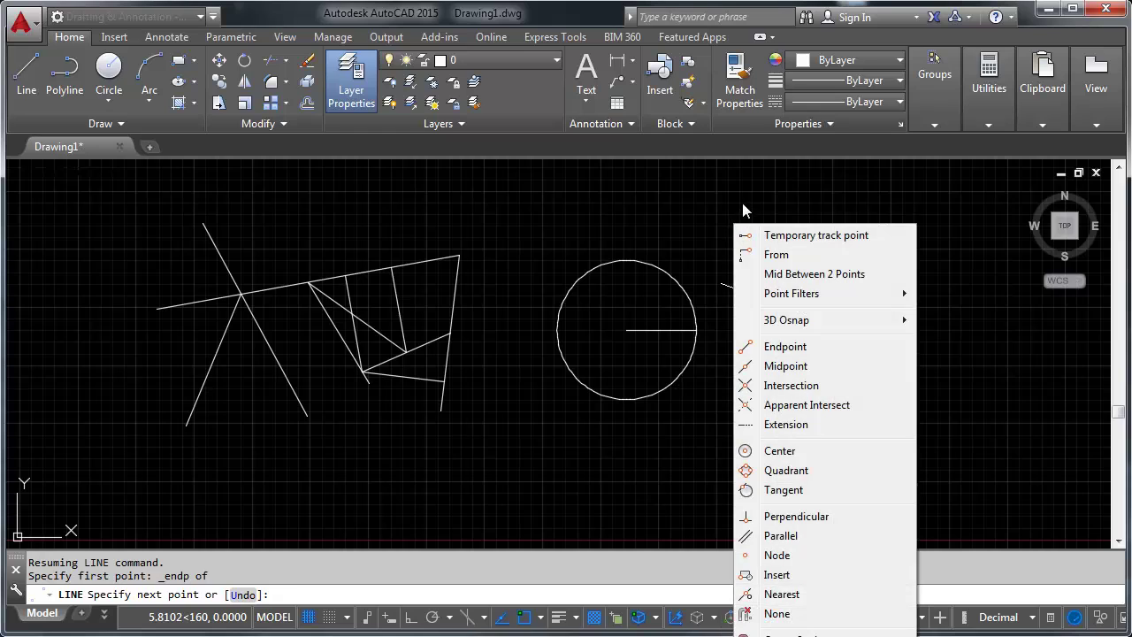
right_click(751, 181, "shift")
right_click(753, 182, "shift")
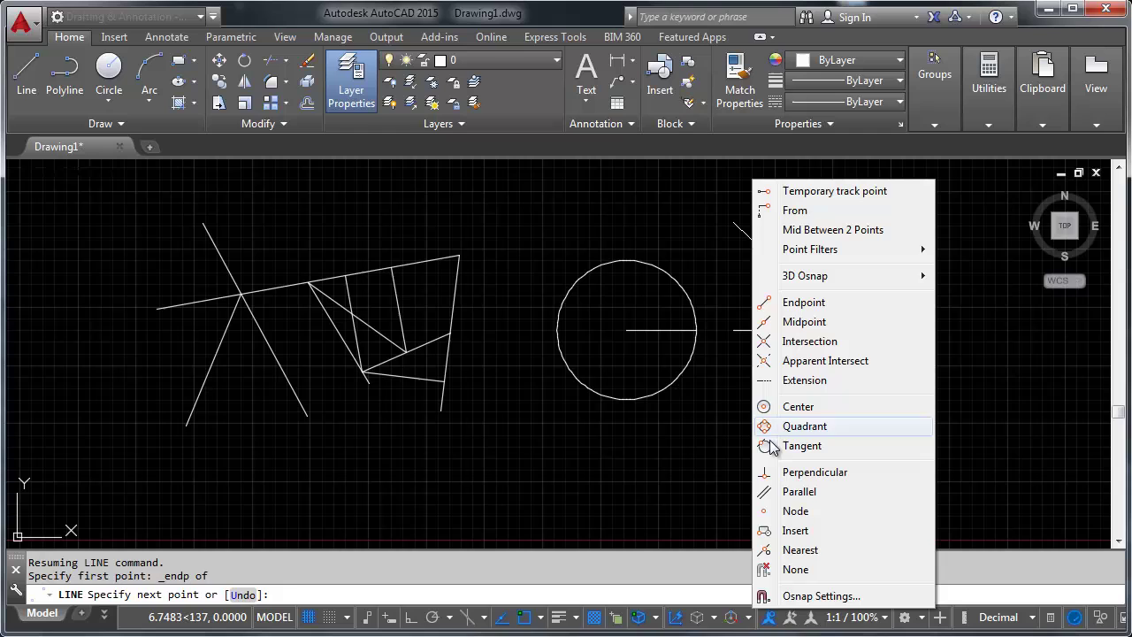
left_click(801, 445)
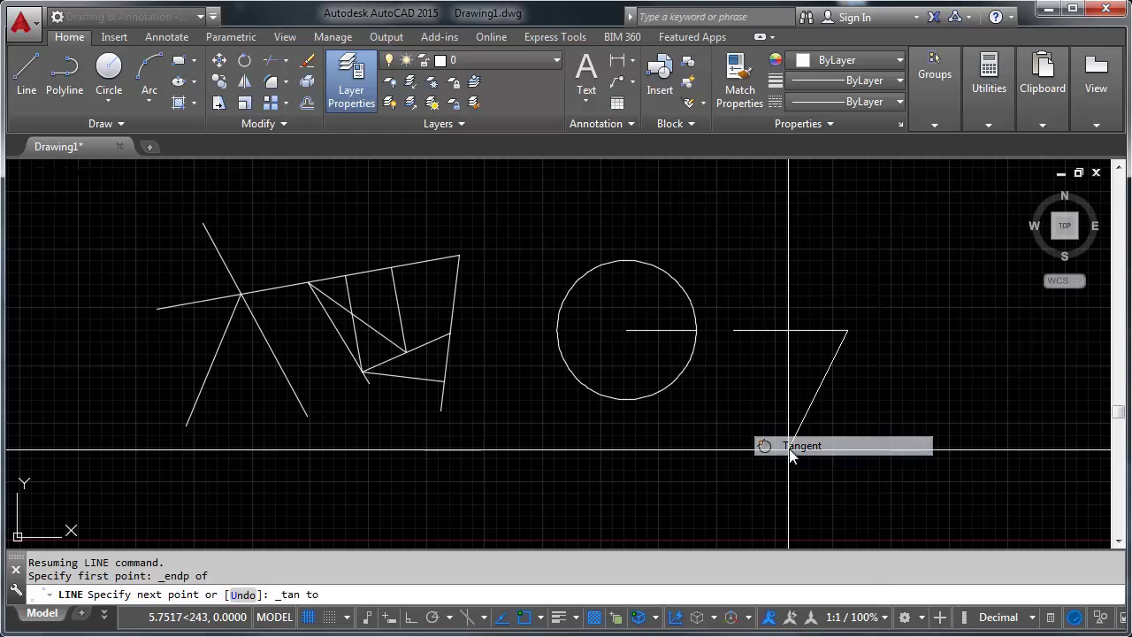
left_click(689, 288)
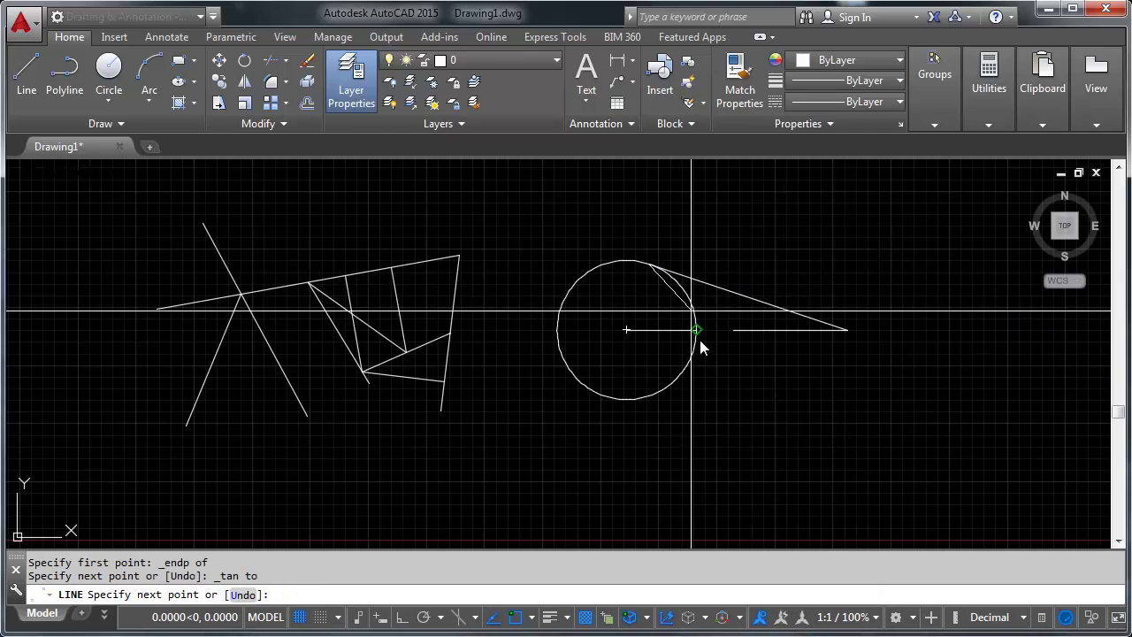
key("Return")
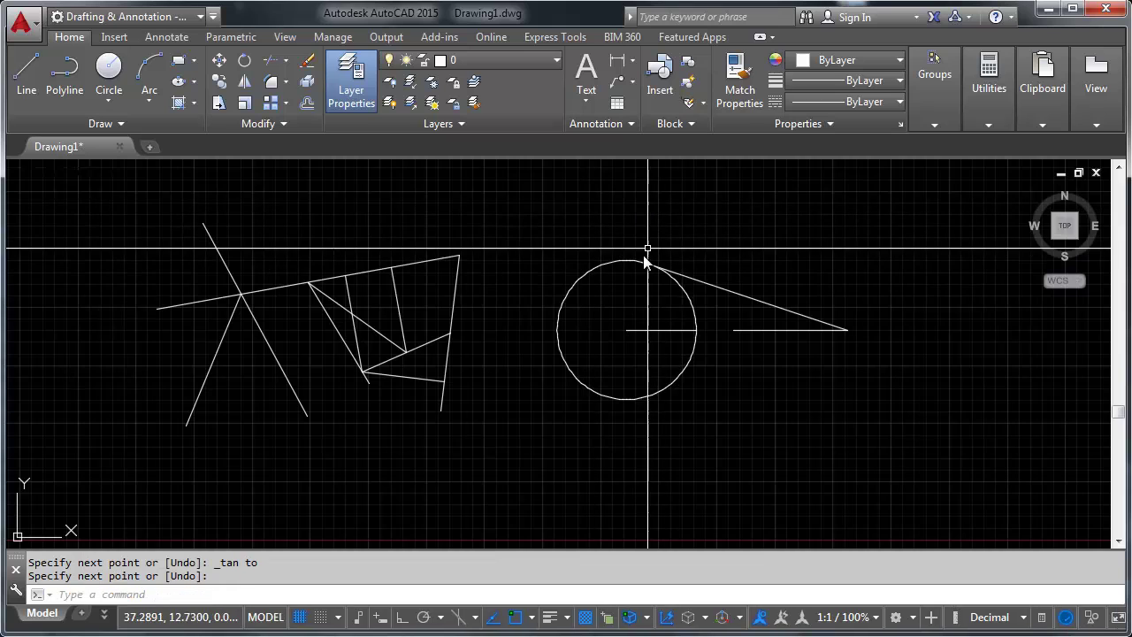
- Examine up close the point where the new line touches the circle
scroll(651, 262, "up", 5)
scroll(692, 300, "up", 8)
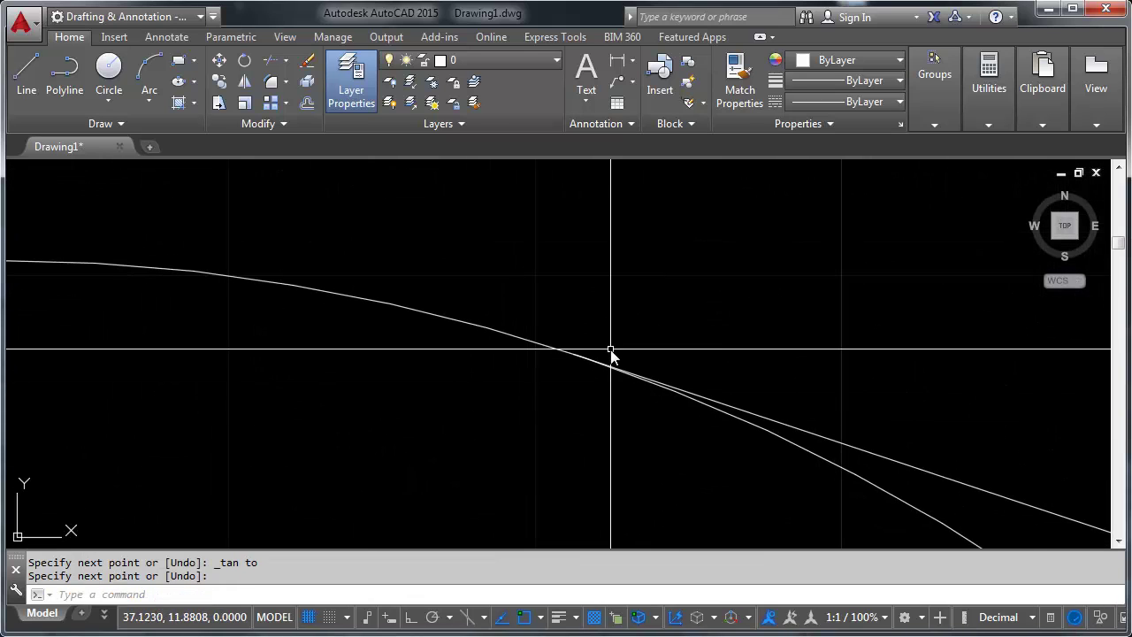
scroll(496, 384, "down", 2)
scroll(521, 397, "up", 2)
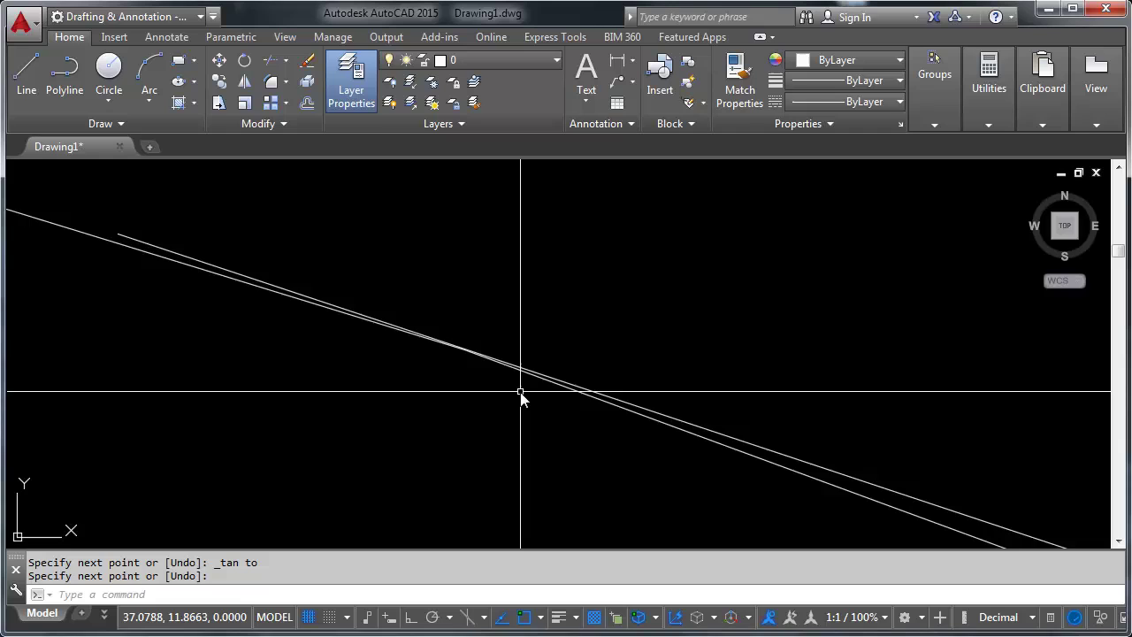
scroll(520, 393, "down", 10)
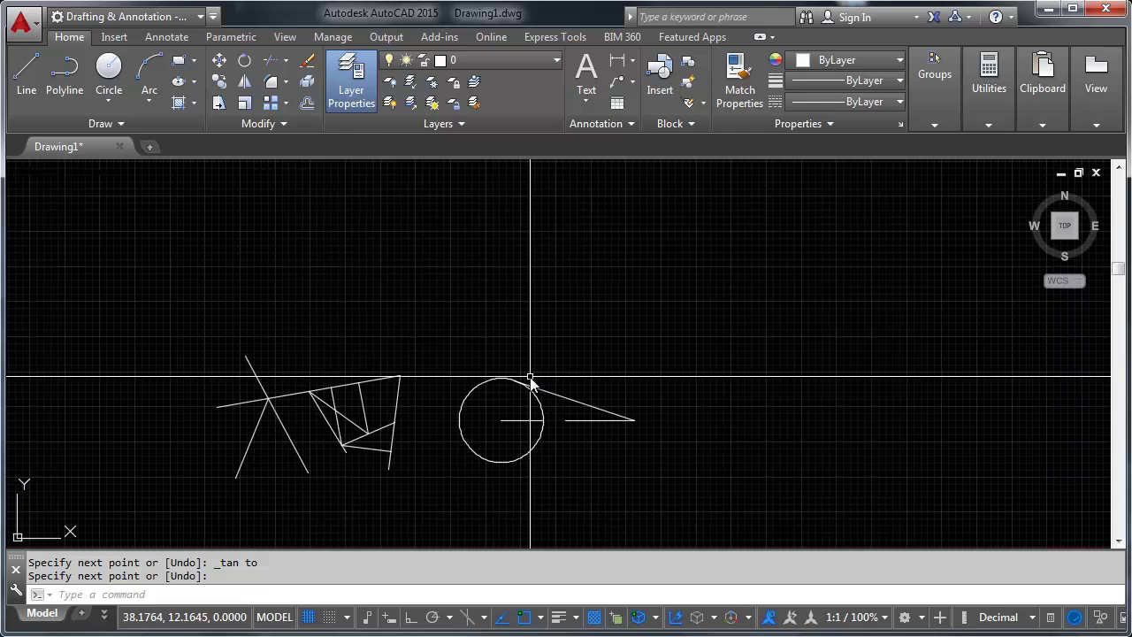
scroll(529, 401, "down", 3)
scroll(595, 296, "up", 2)
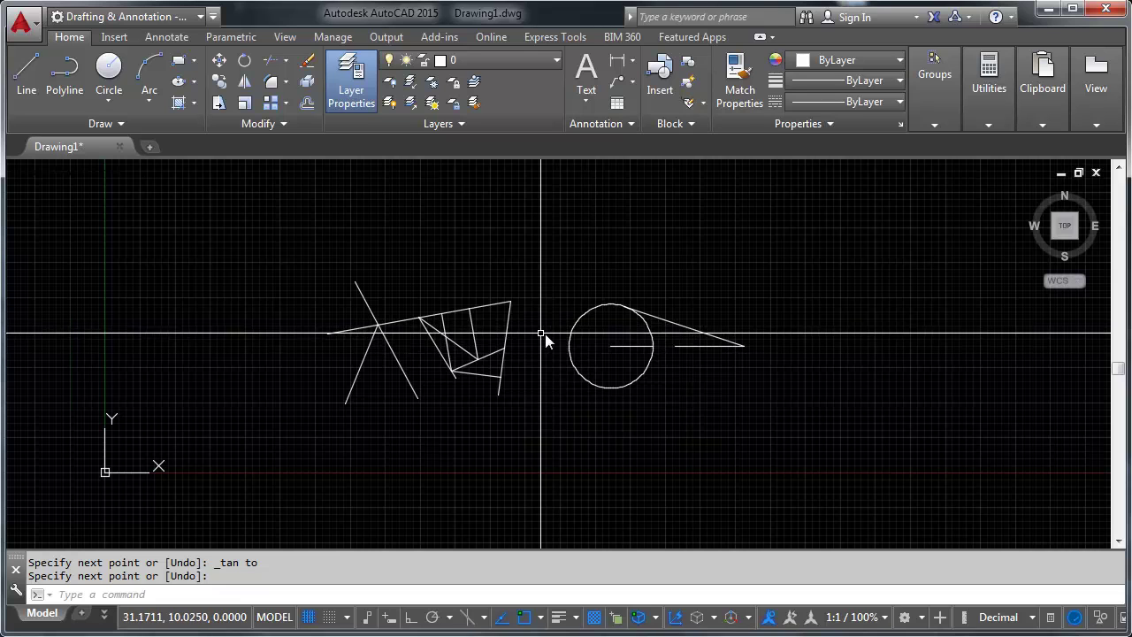
- Draw a large, nearly square rectangle in the empty area to the right of the circle and its tangent line
mouse_move(545, 342)
middle_mouse_down()
mouse_move(599, 357)
mouse_move(590, 406)
mouse_move(510, 374)
middle_mouse_up()
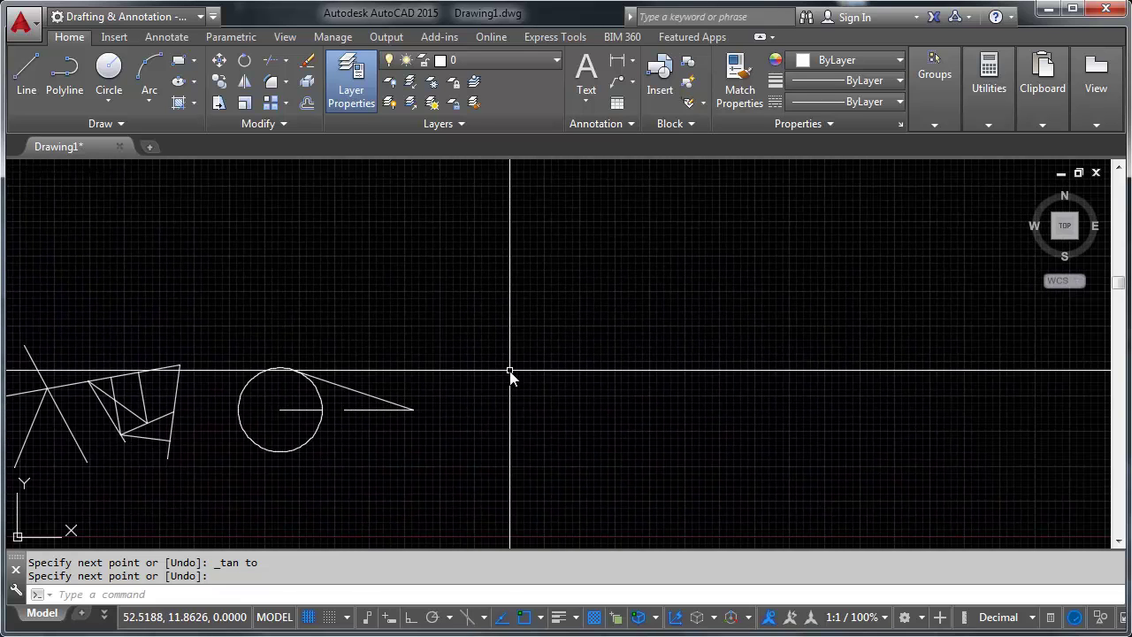
left_click(179, 60)
left_click(553, 231)
left_click(806, 482)
key("Return")
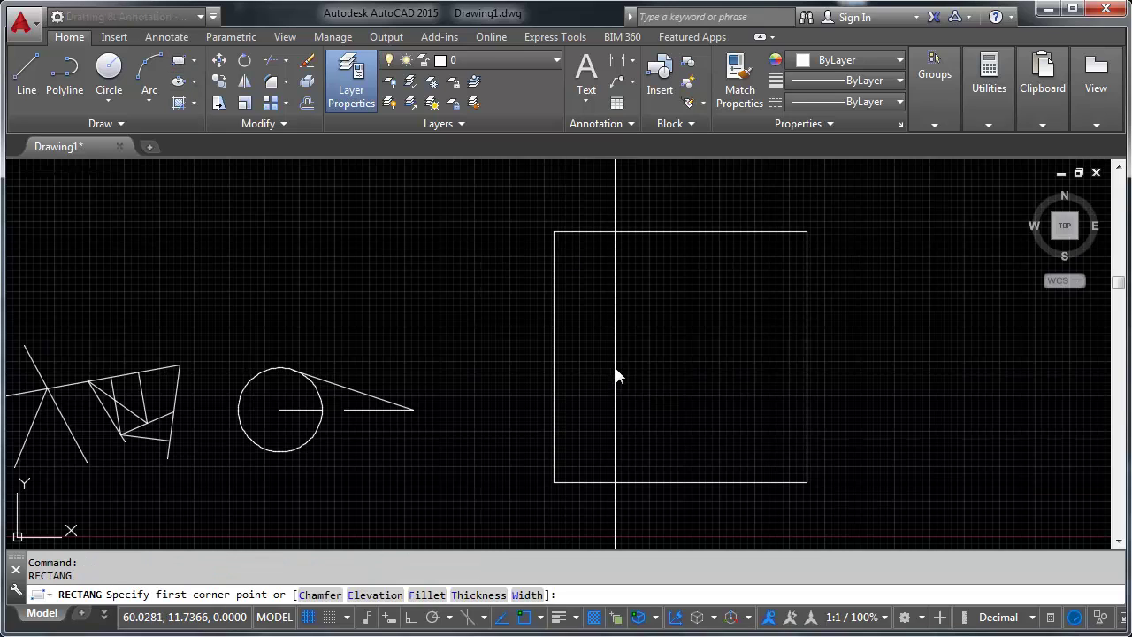
key("Escape")
key("Escape")
- Offset the rectangle inward by a short distance picked with two points, making a smaller concentric outline
type("ff")
key("Return")
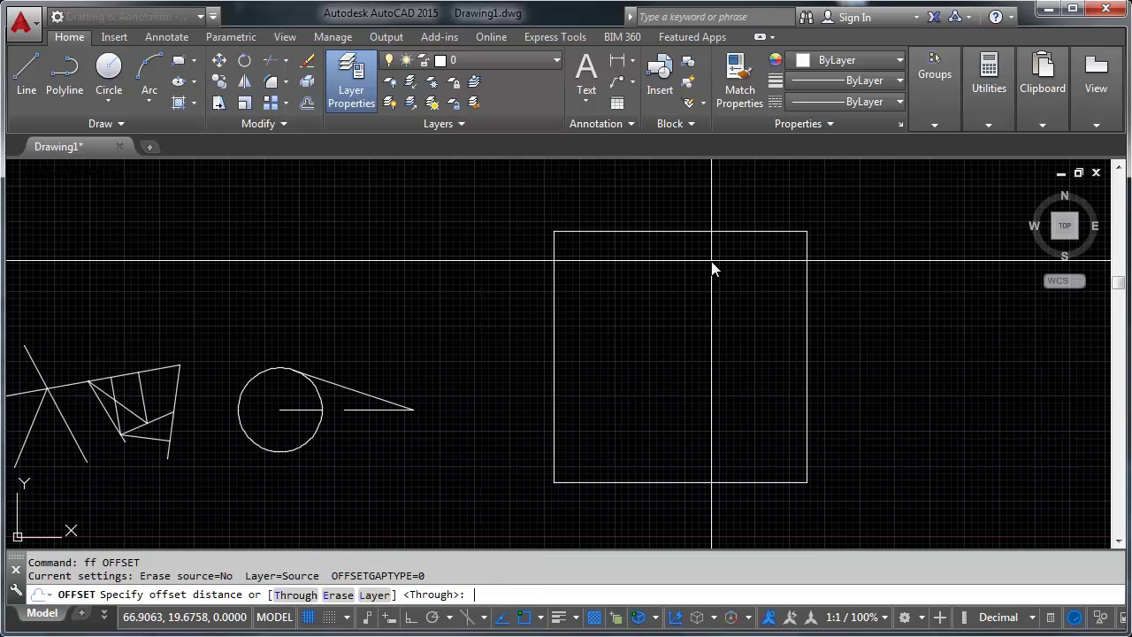
left_click(693, 240)
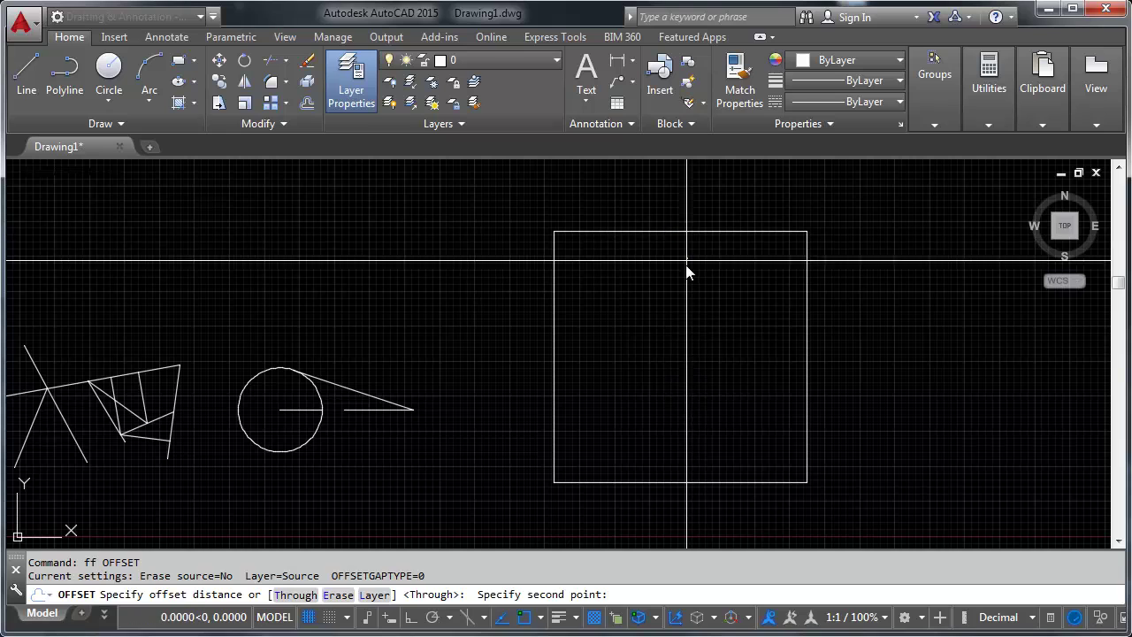
left_click(689, 279)
left_click(713, 235)
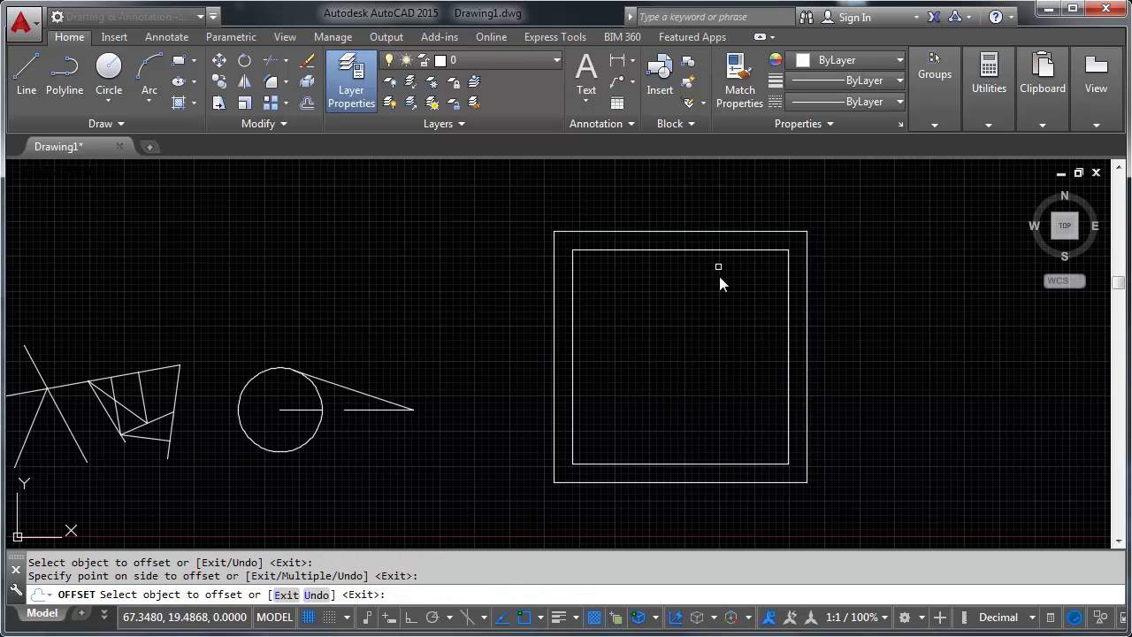
left_click(654, 288)
key("Return")
scroll(678, 264, "up", 4)
scroll(627, 283, "down", 4)
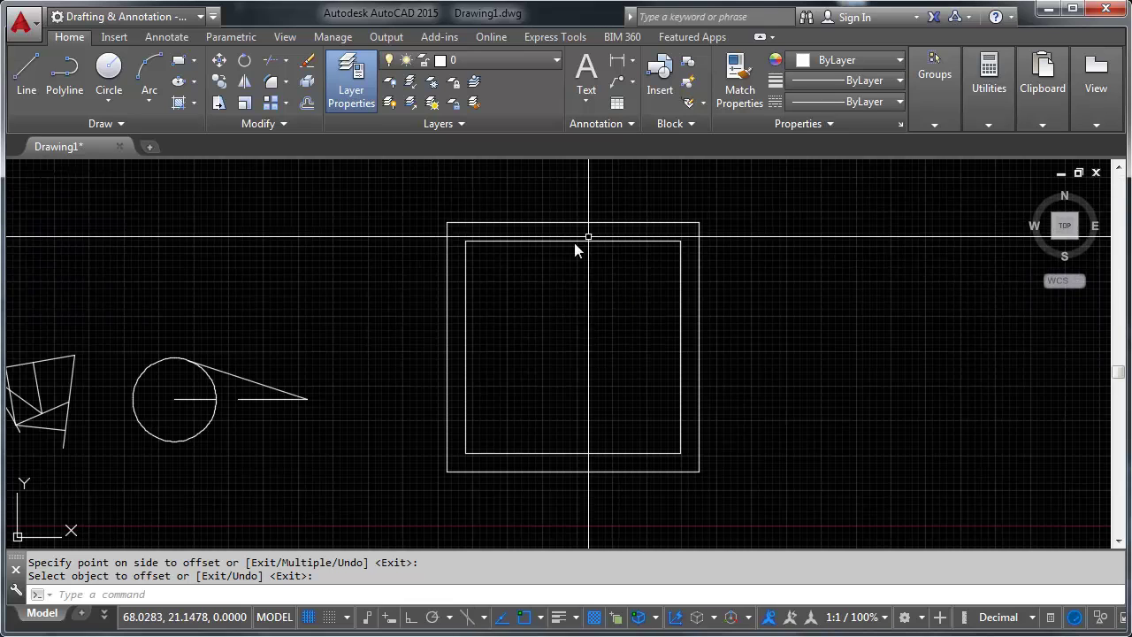
type("ee")
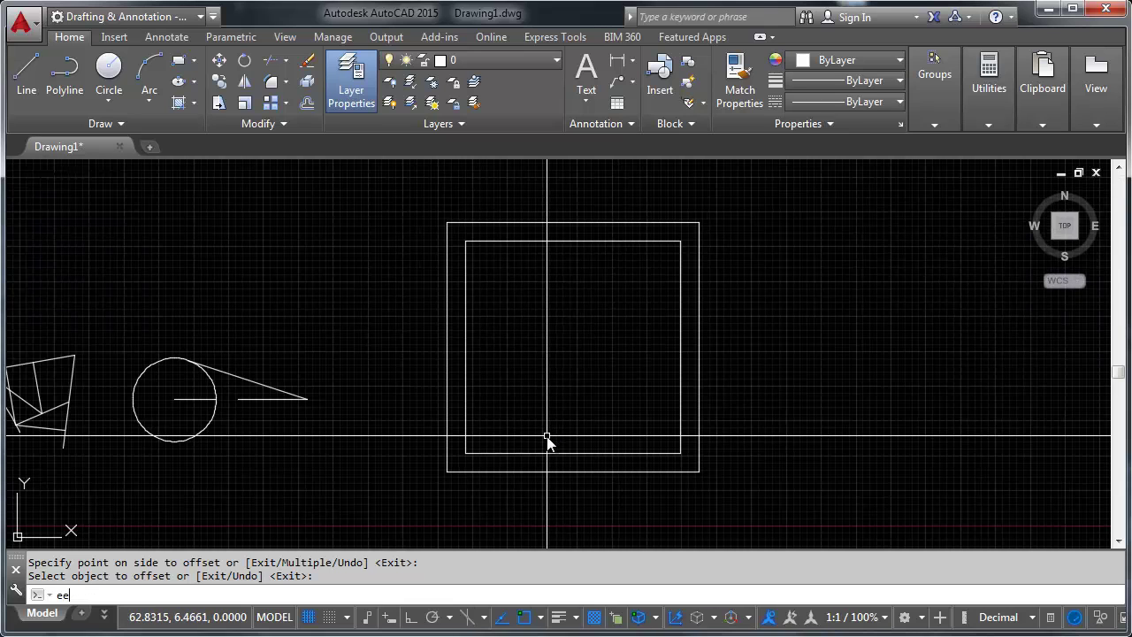
key("Return")
key("Escape")
- With Nearest snap and Ortho on, draw a polyline forming a narrow upright three-sided shape on the inner rectangle's bottom edge
type("ee")
key("Return")
type("nea")
key("space")
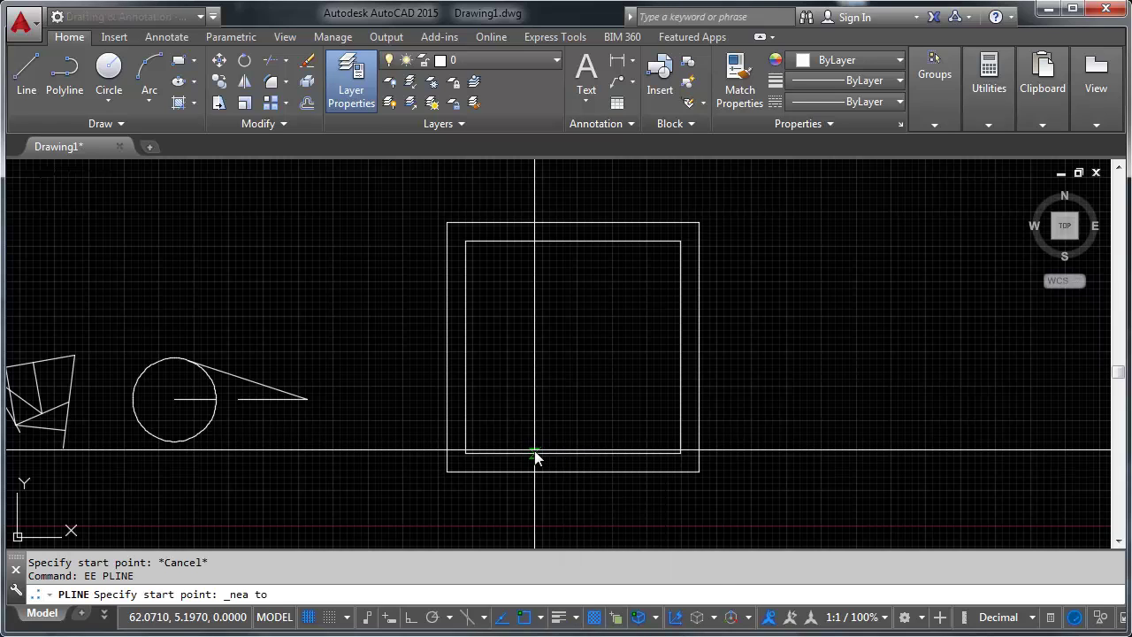
left_click(531, 453)
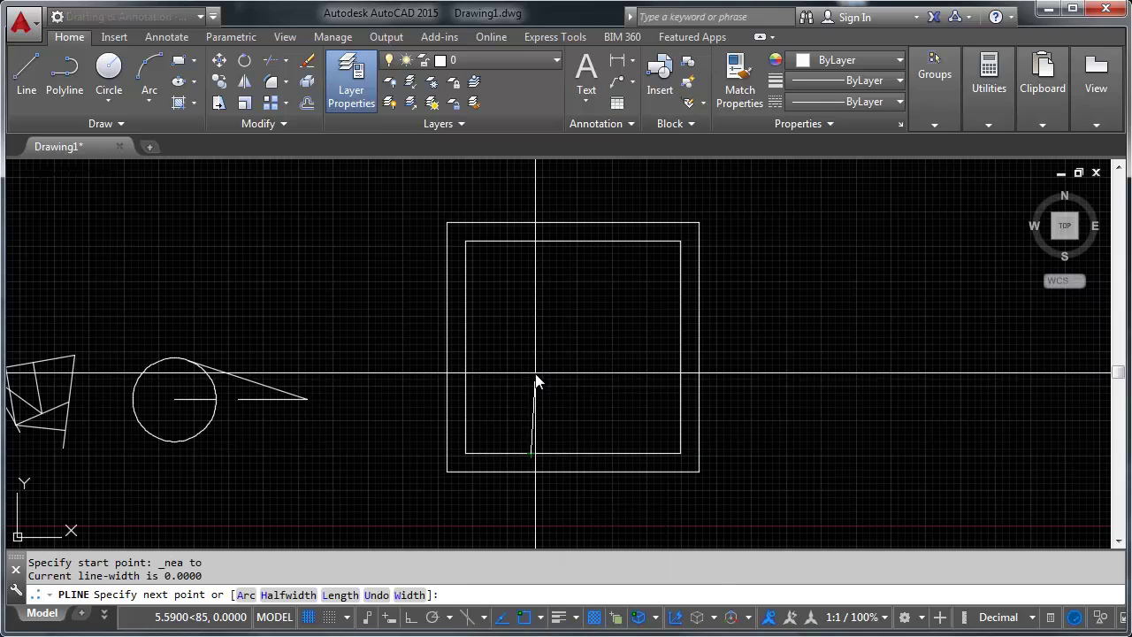
key("F8")
left_click(535, 360)
left_click(549, 359)
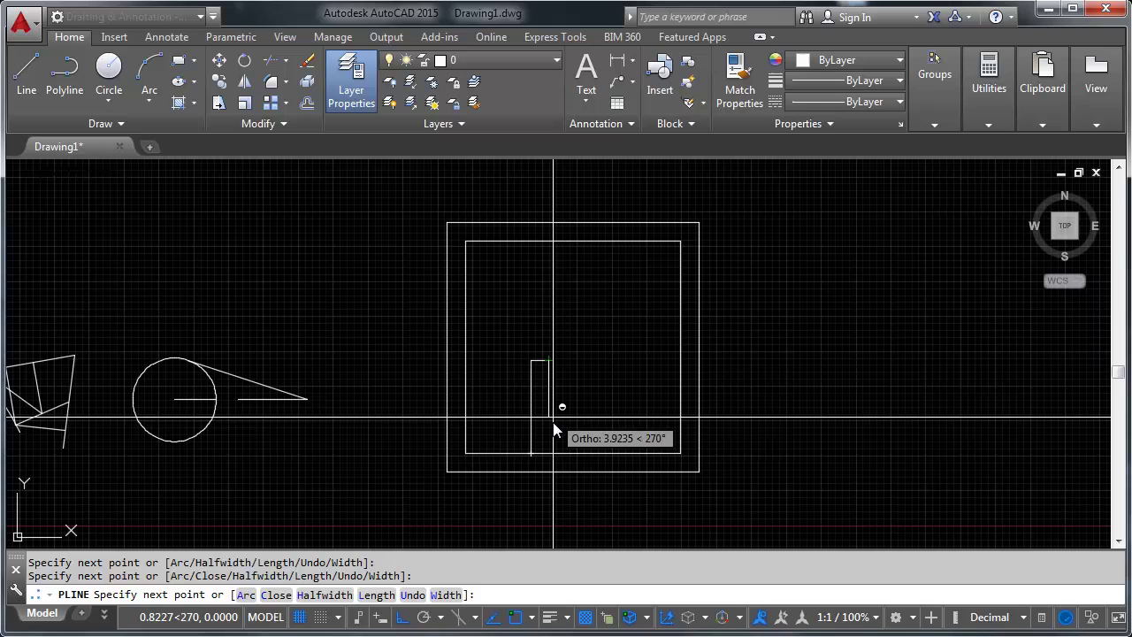
left_click(549, 453)
key("Return")
- Trim away the part of the inner rectangle's bottom edge that lies between the two polyline uprights
scroll(533, 474, "up", 5)
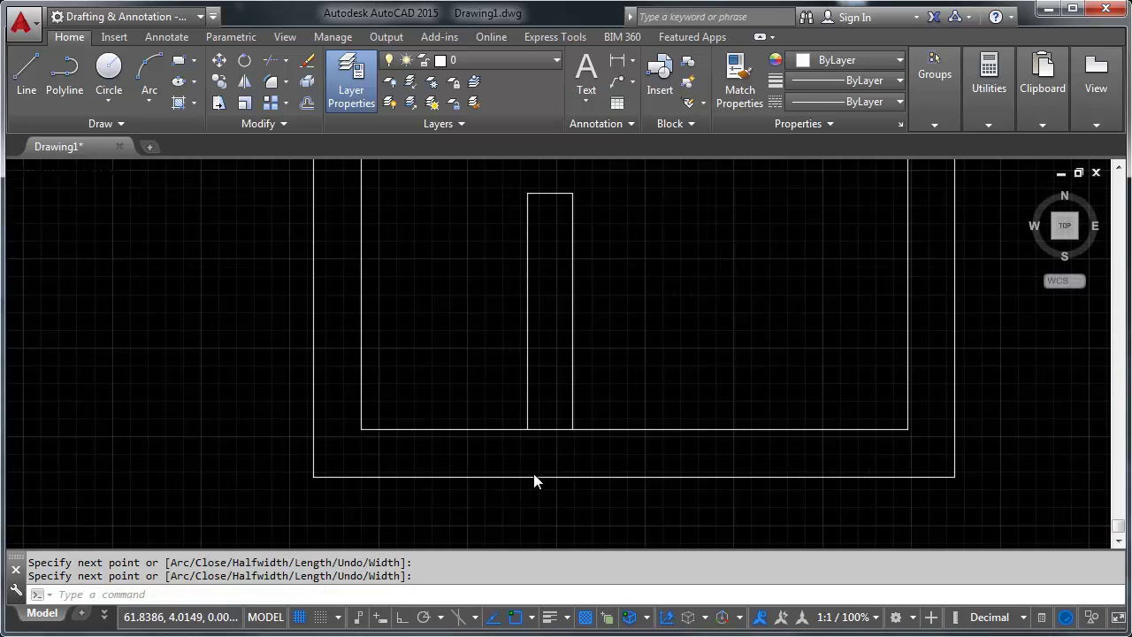
type("tr")
key("space")
key("Return")
left_click(588, 347)
left_click(558, 402)
scroll(602, 495, "down", 5)
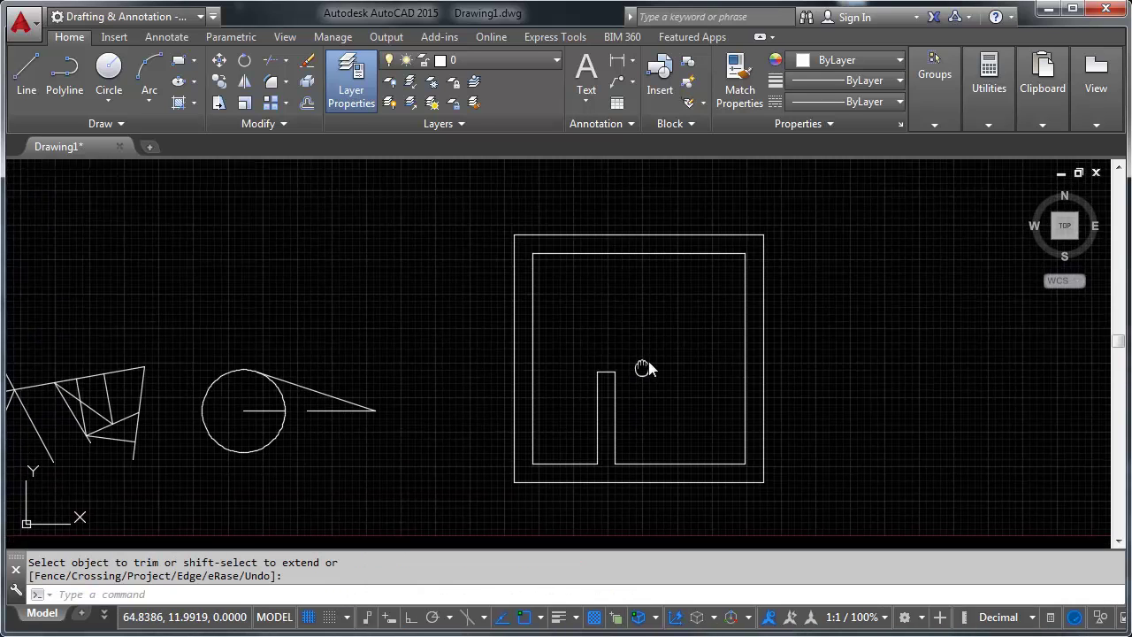
scroll(601, 379, "up", 4)
key("Return")
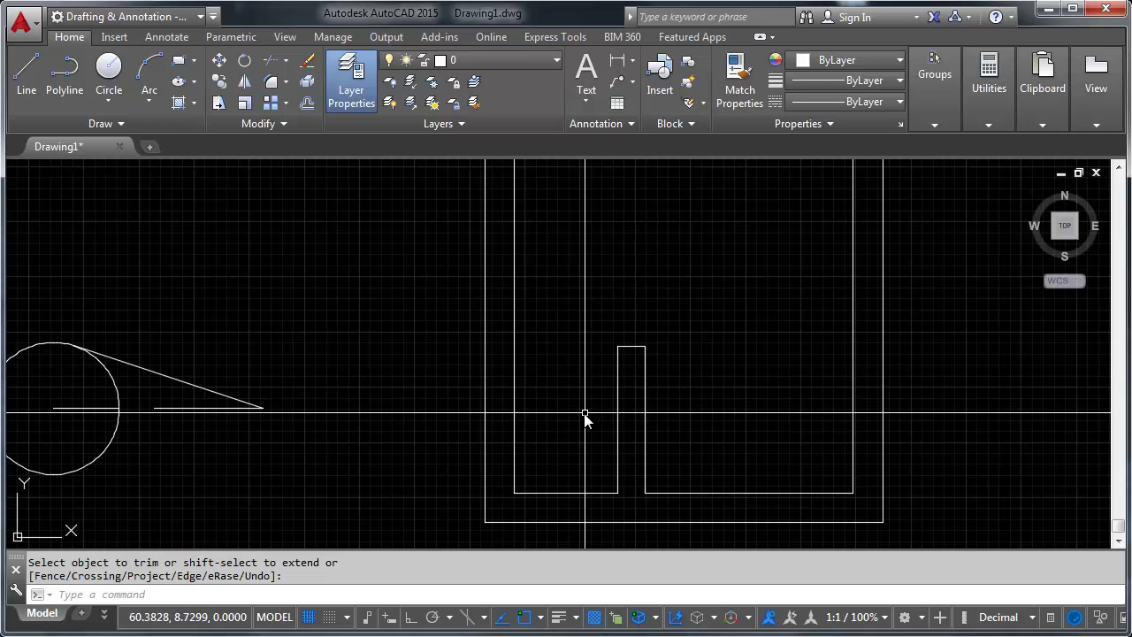
- Draw a sloping line from a one-time Nearest snap on the inner rectangle's left edge to the midpoint of the narrow shape's left upright
middle_click_drag(539, 427, 543, 425)
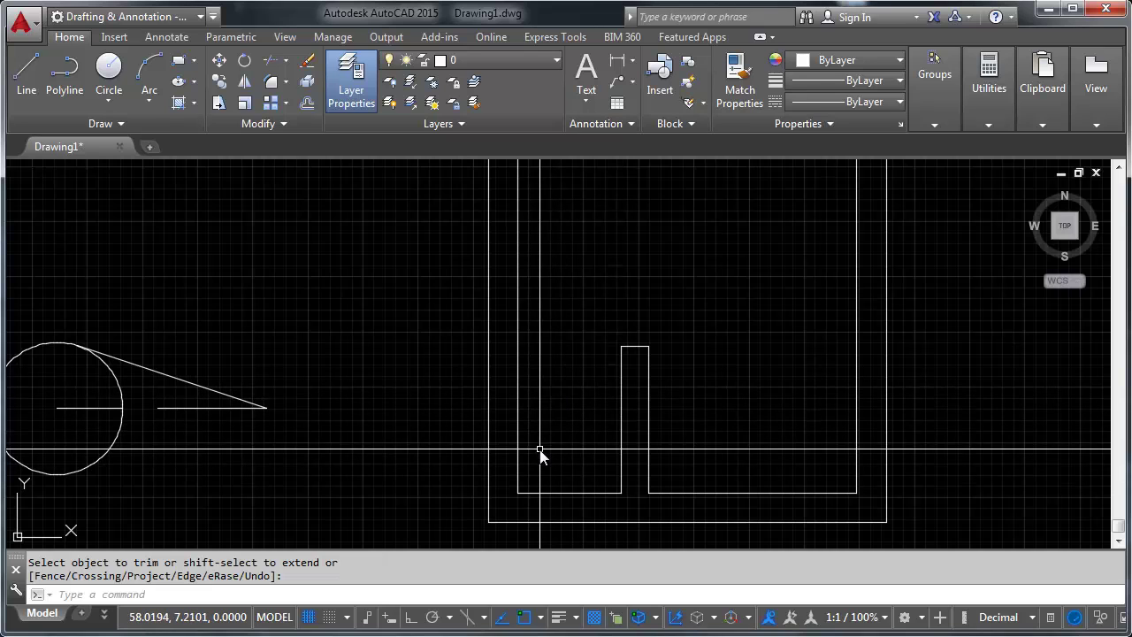
left_click(27, 75)
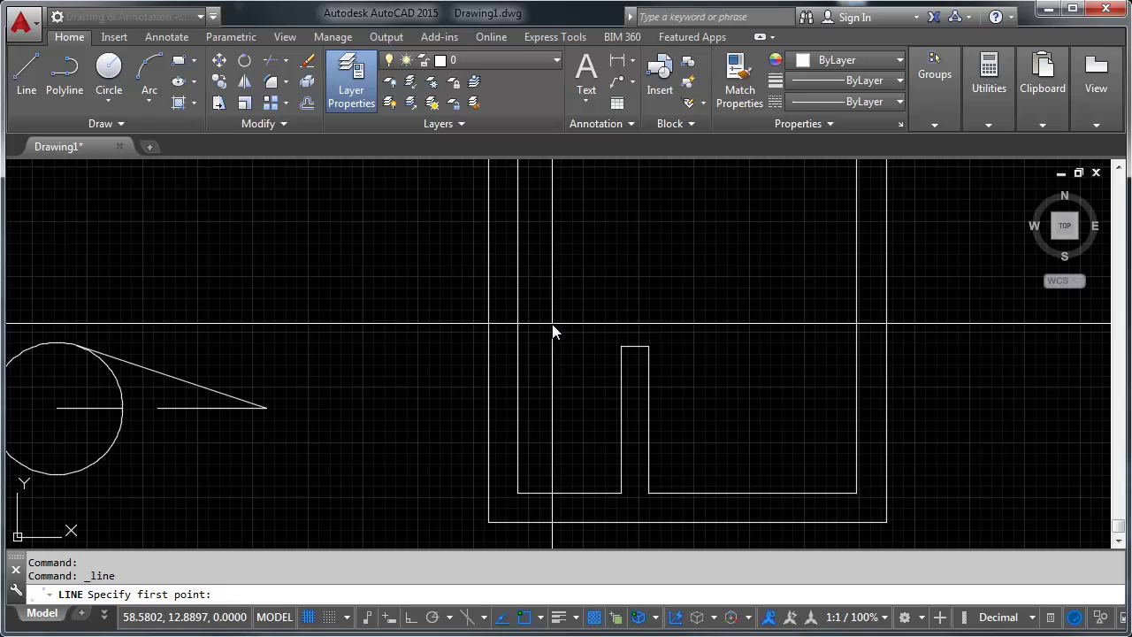
right_click(643, 196, "shift")
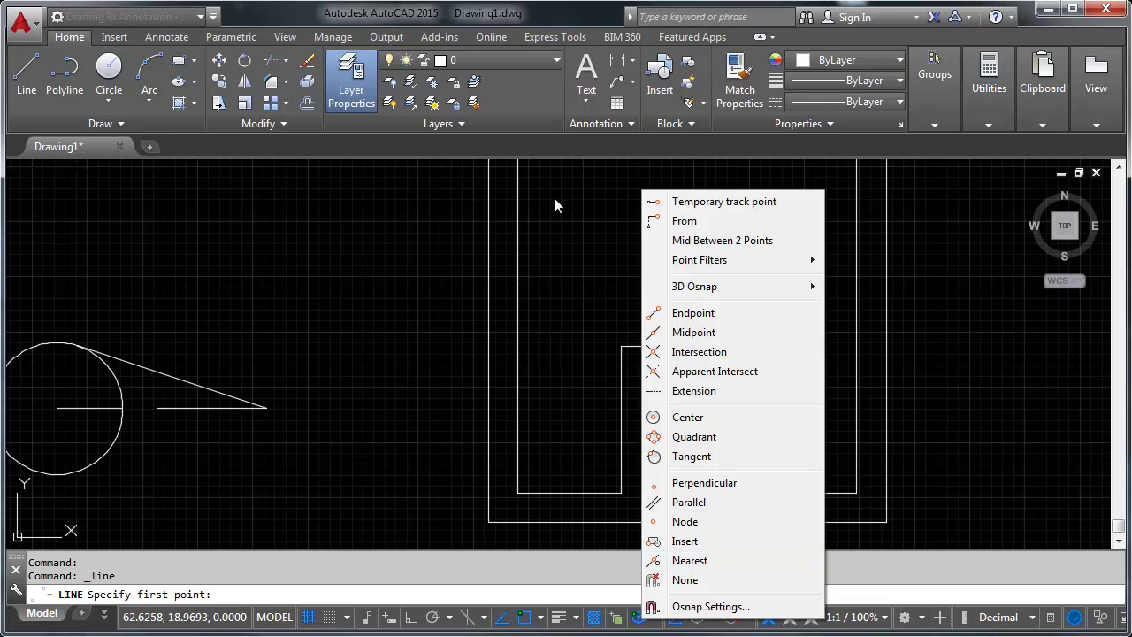
key("r")
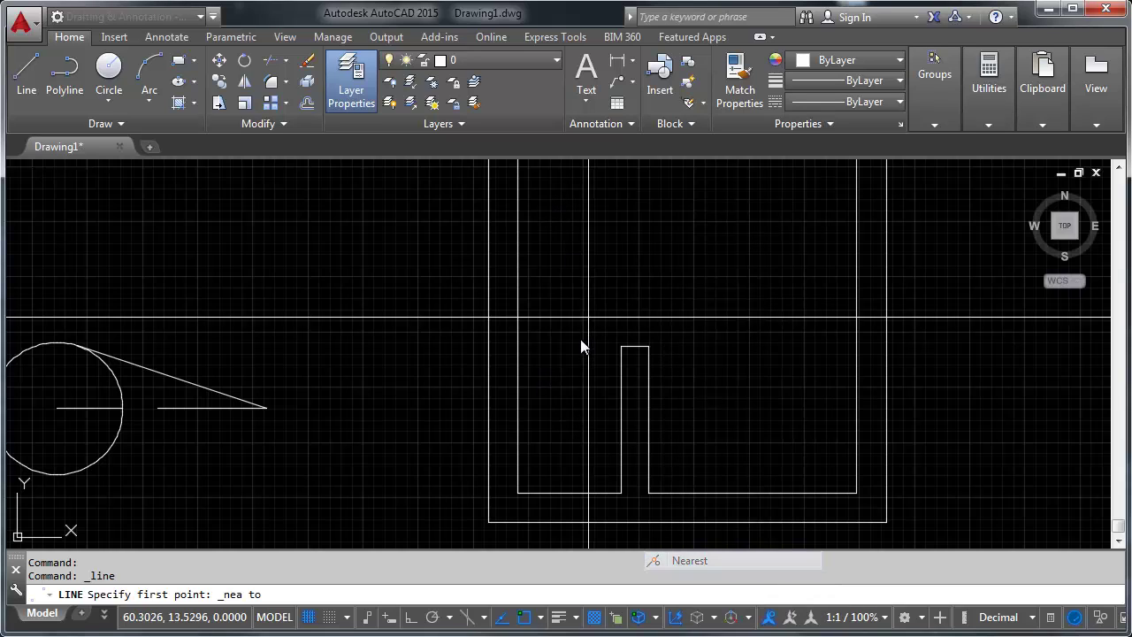
left_click(522, 390)
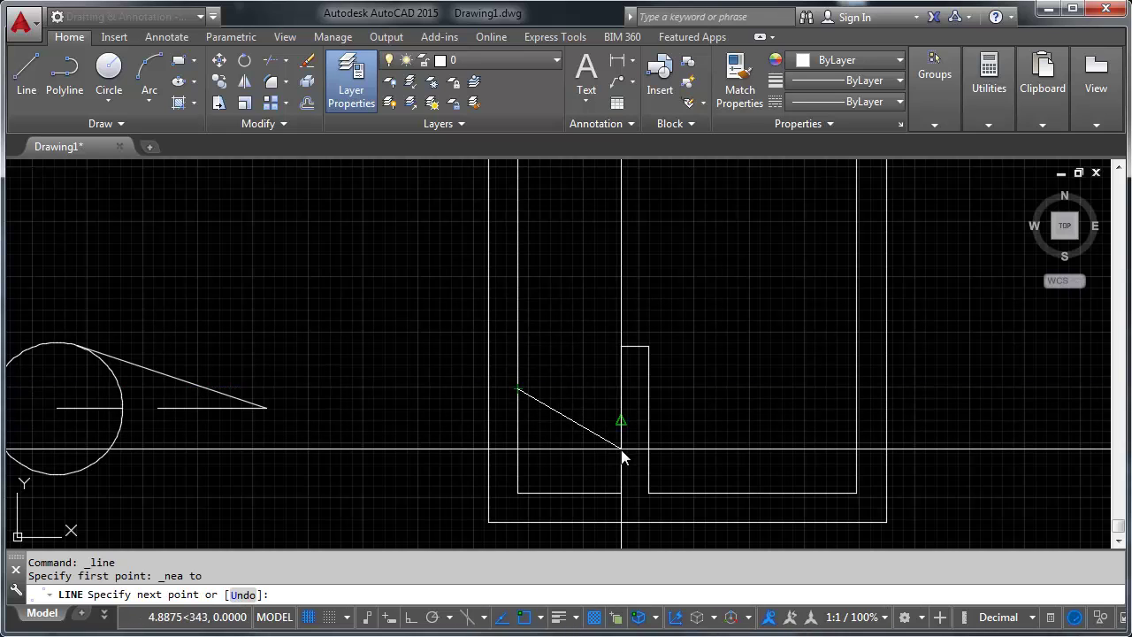
left_click(620, 428)
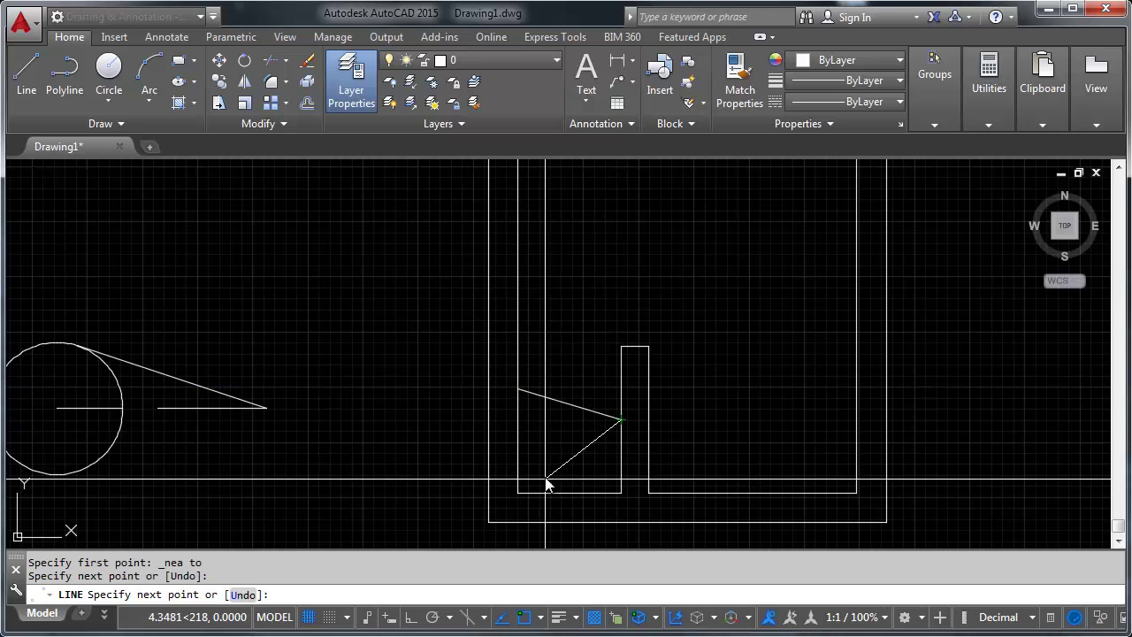
key("Return")
left_click(569, 405)
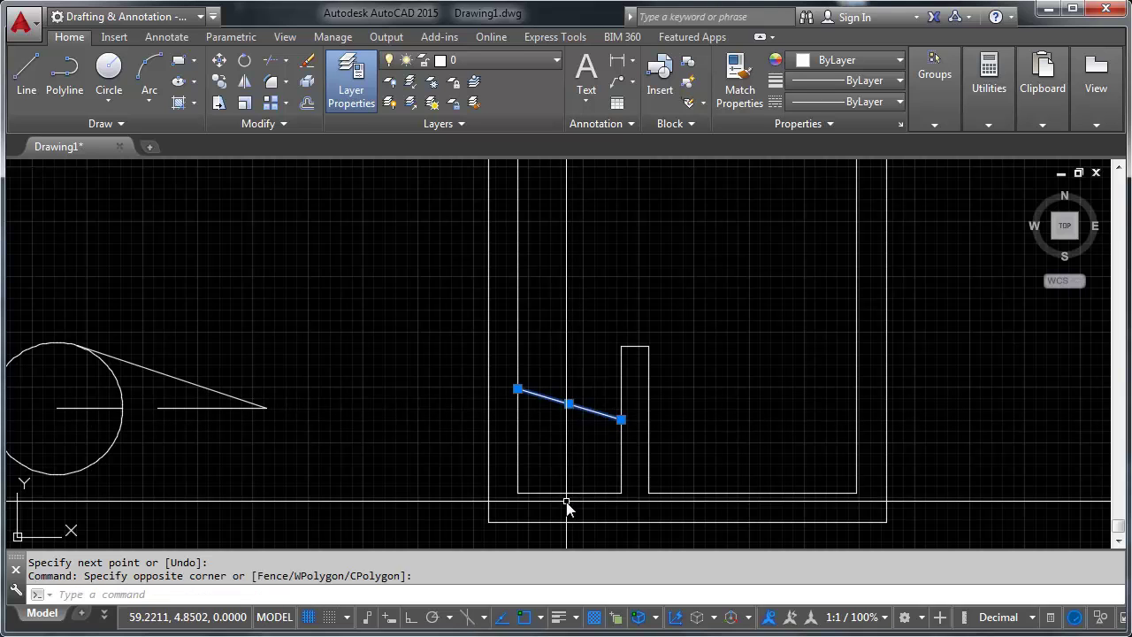
scroll(608, 443, "down", 4)
scroll(601, 455, "up", 6)
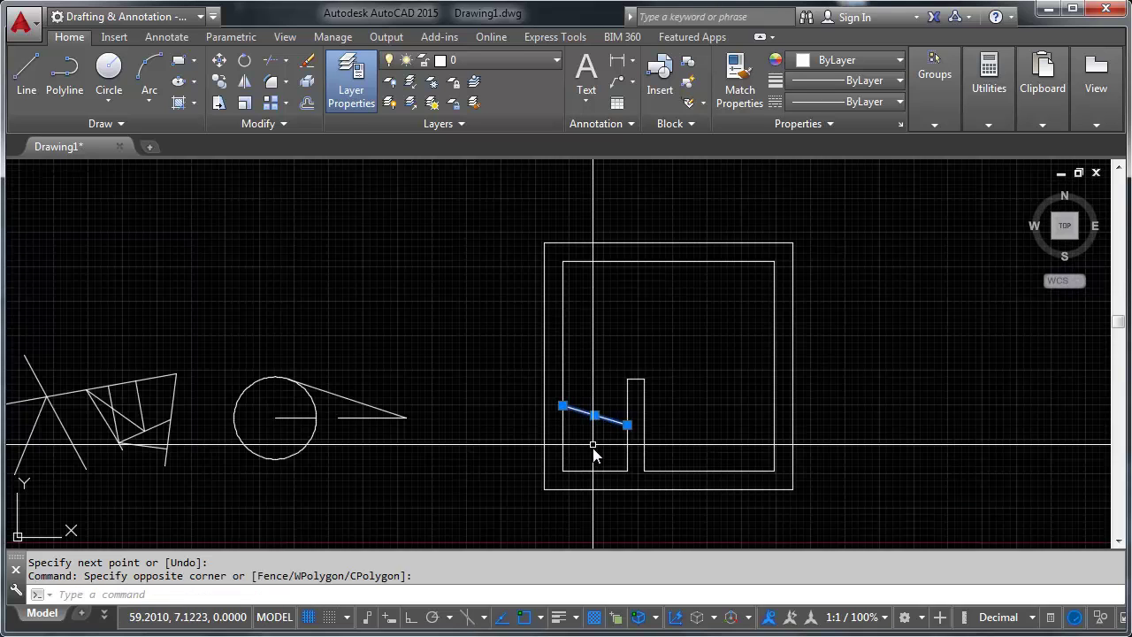
key("Escape")
left_click(588, 510)
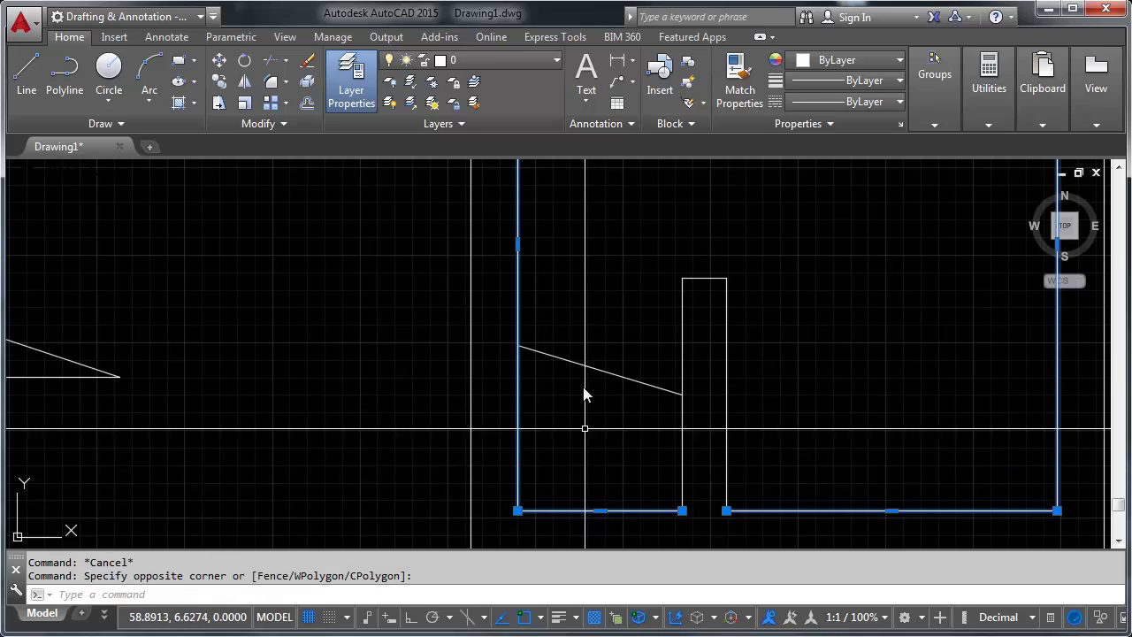
key("Escape")
scroll(692, 310, "down", 6)
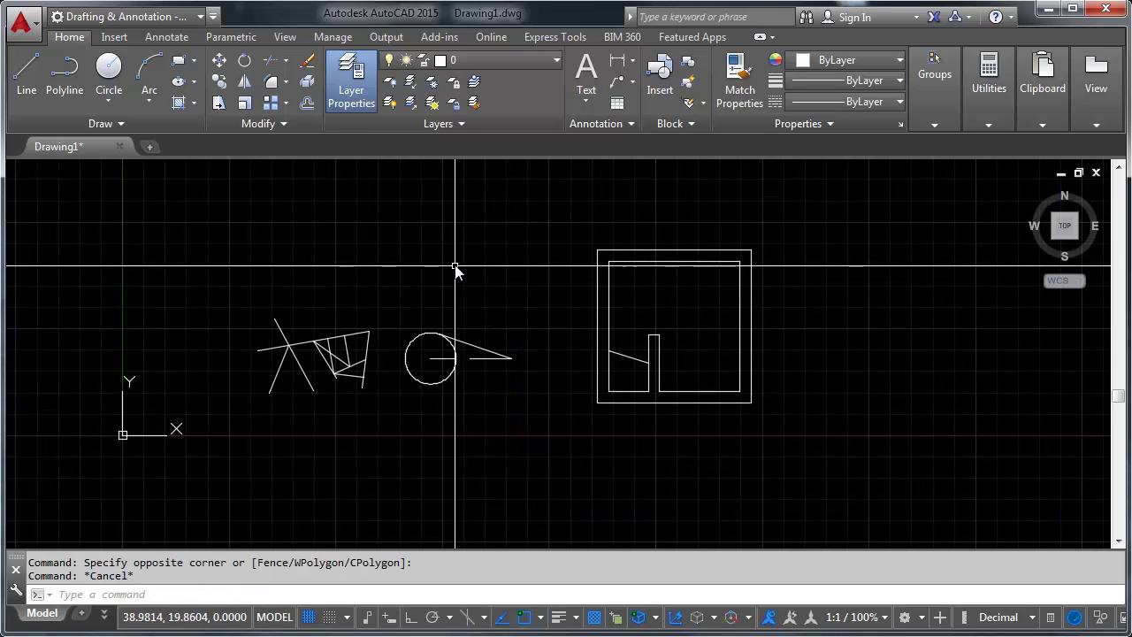